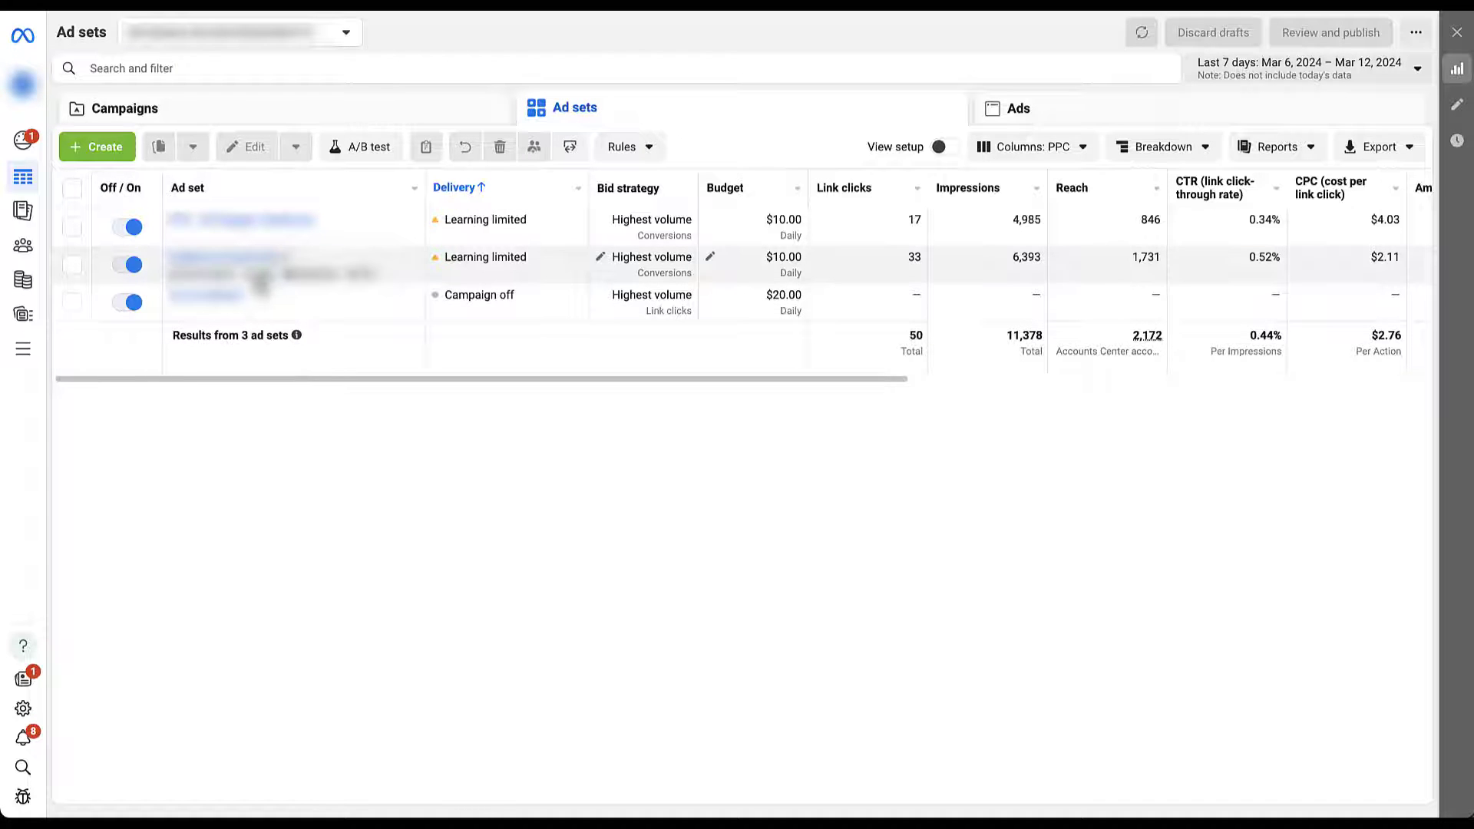
Step: Open the Audience Growth Set ad set and scroll to its Audience and Placements sections
{"action": "left_click", "coordinate": [268, 276]}
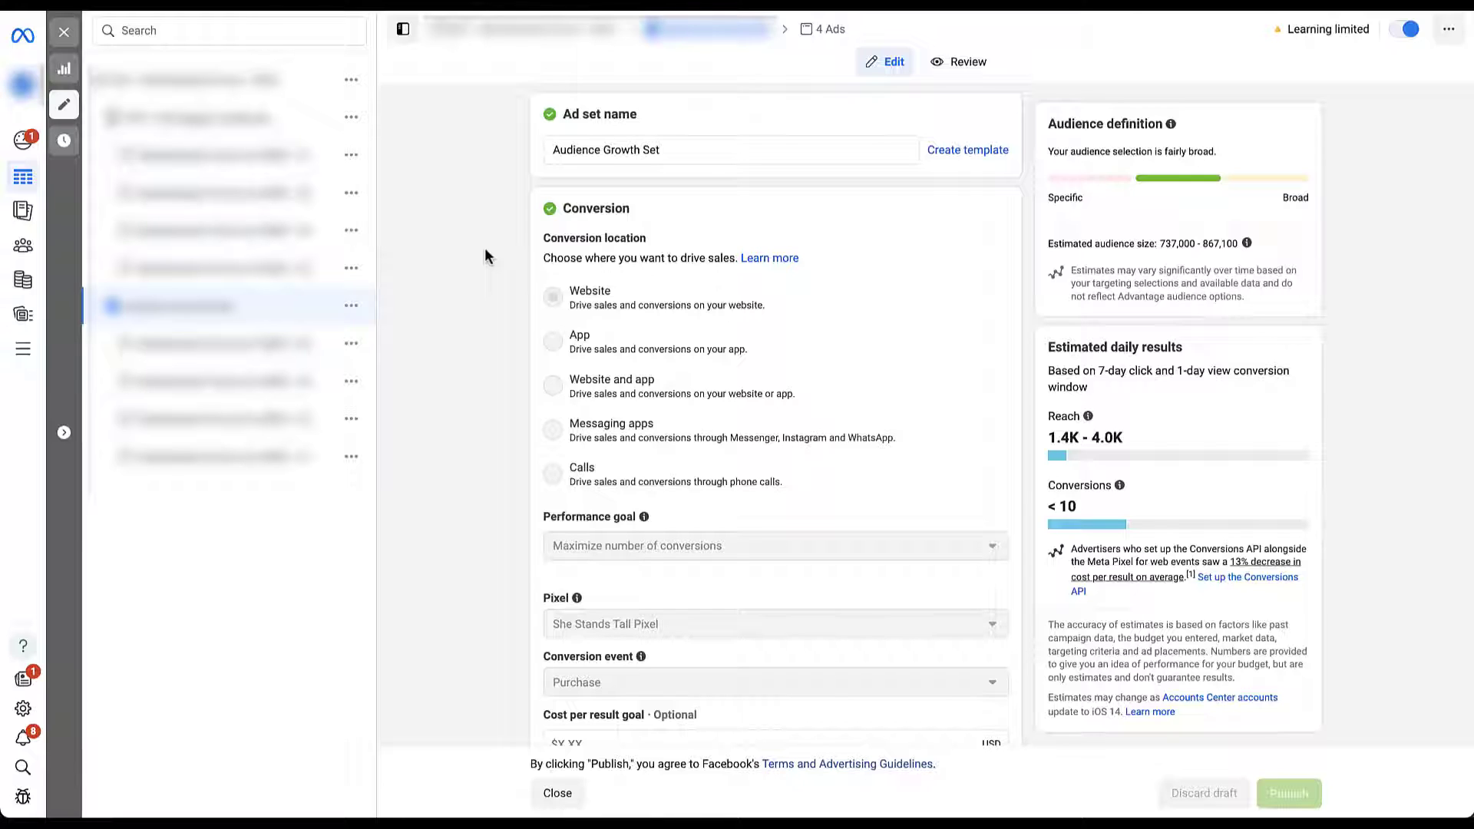
{"action": "scroll", "coordinate": [490, 641], "scroll_direction": "down", "scroll_amount": 10}
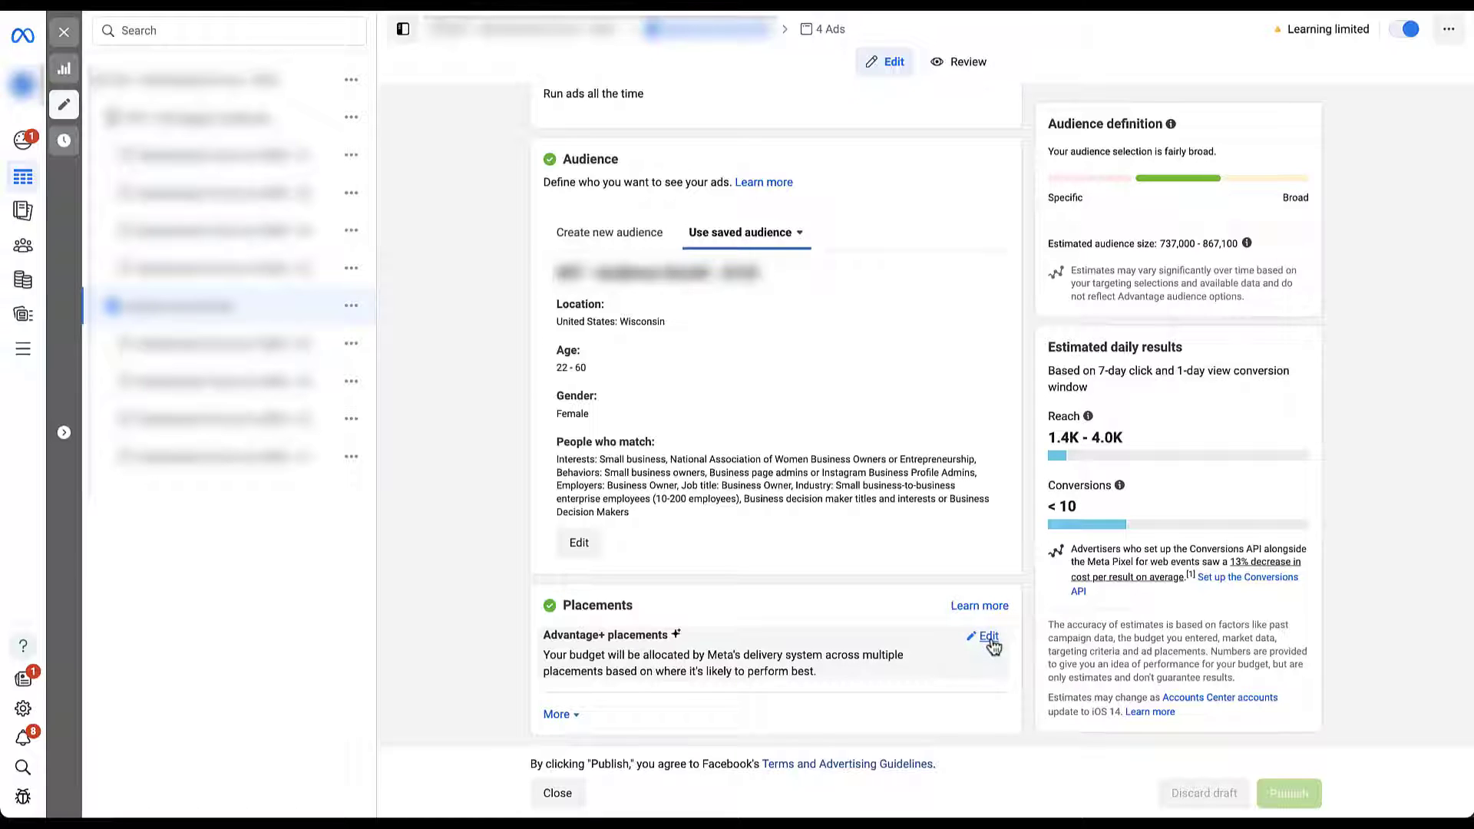
Step: Change the ad set's placements from Advantage+ to Manual and look over the placement list
{"action": "left_click", "coordinate": [990, 638]}
{"action": "scroll", "coordinate": [493, 638], "scroll_direction": "down", "scroll_amount": 1}
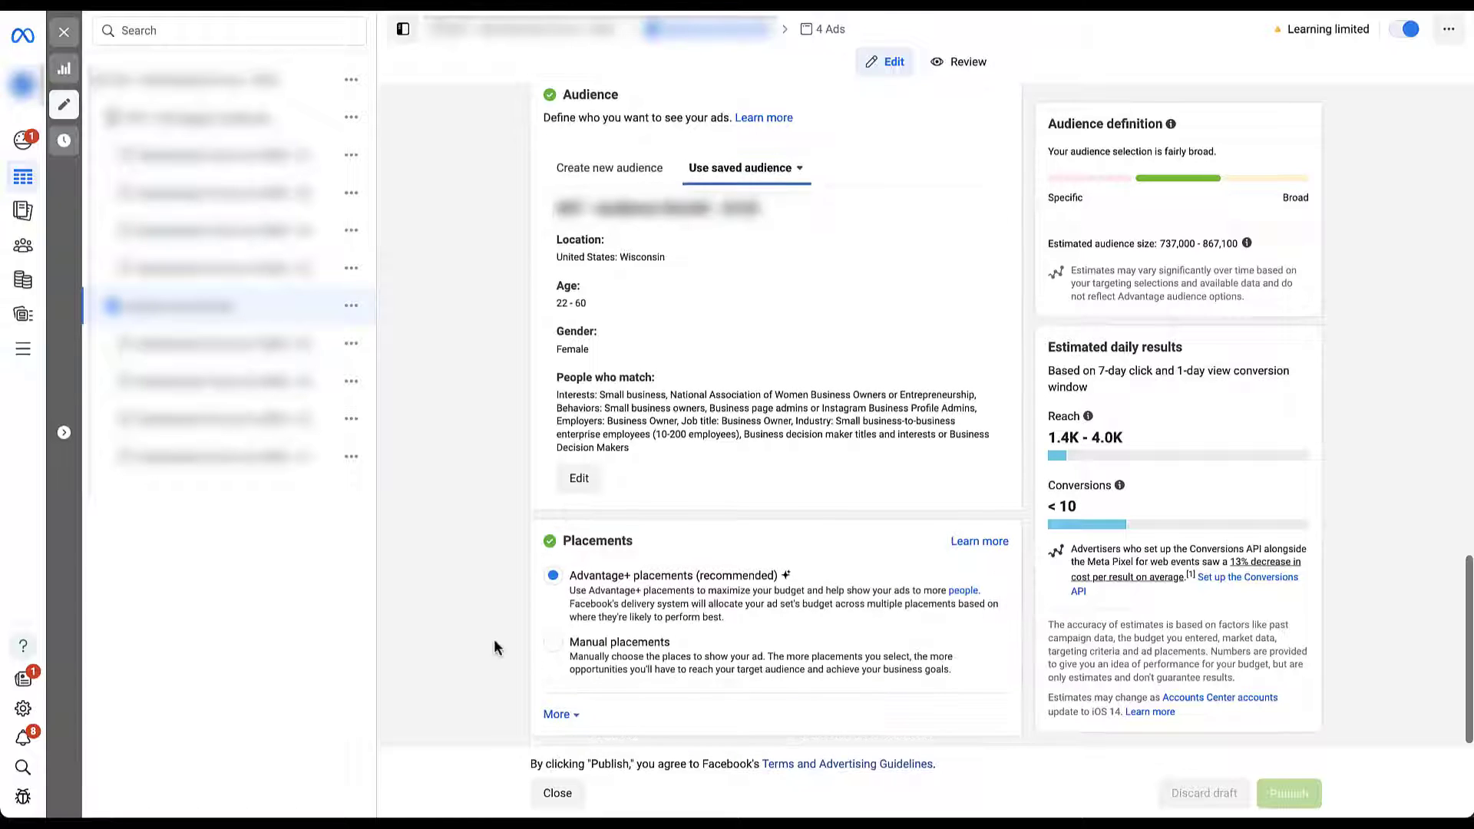
{"action": "left_click", "coordinate": [555, 651]}
{"action": "scroll", "coordinate": [472, 640], "scroll_direction": "down", "scroll_amount": 5}
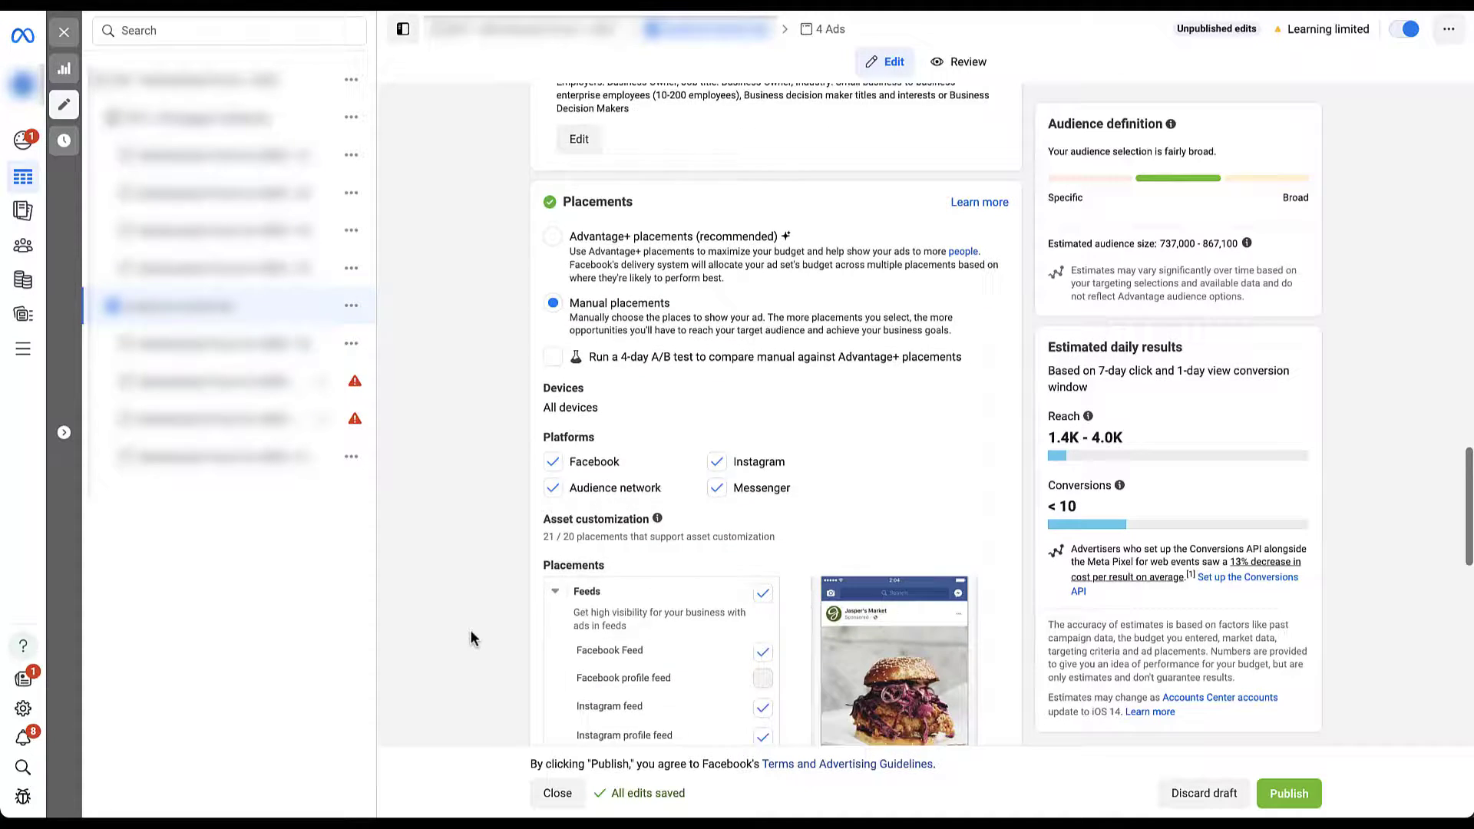
{"action": "scroll", "coordinate": [472, 639], "scroll_direction": "down", "scroll_amount": 4}
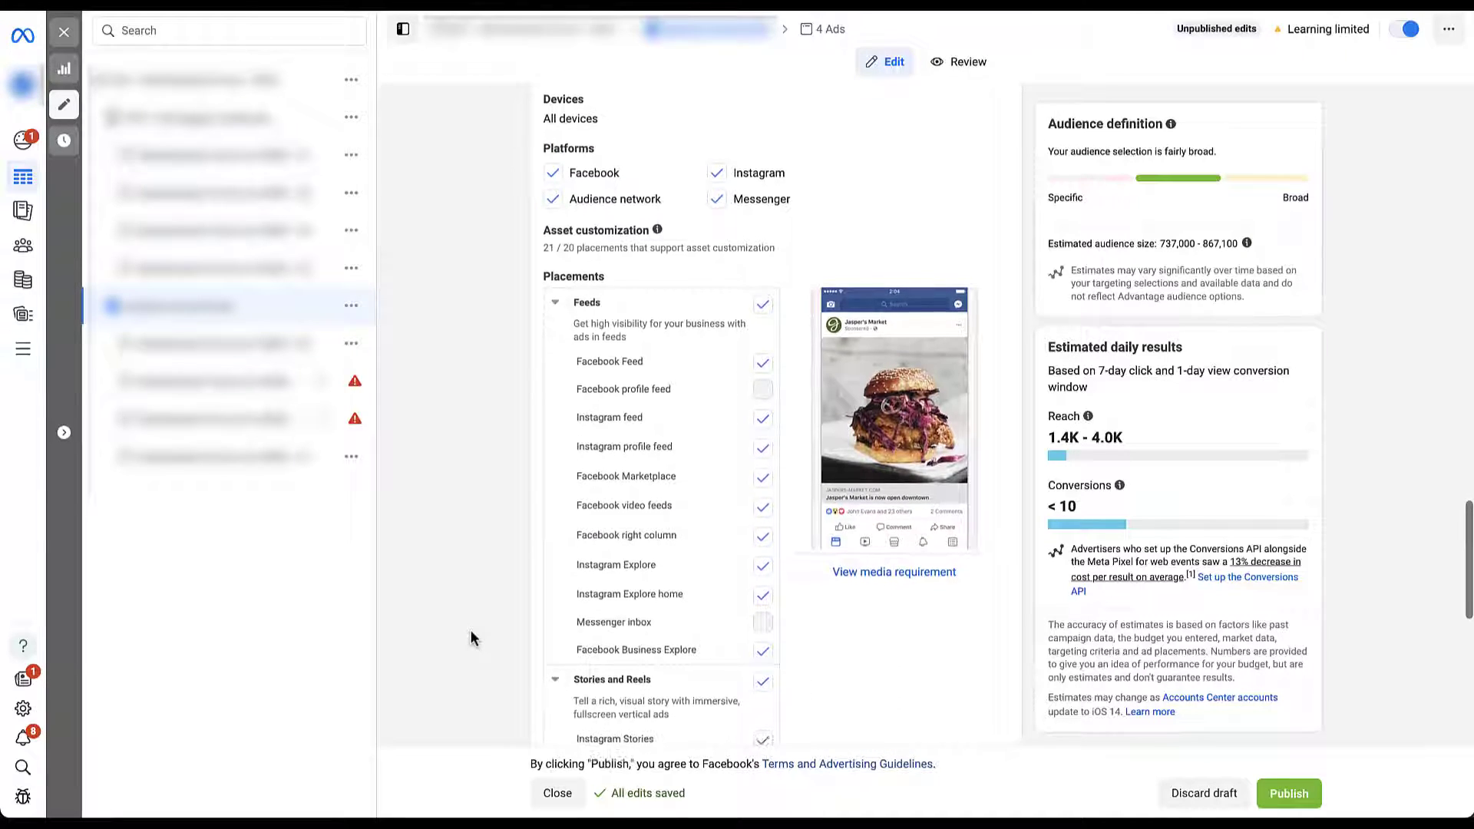
{"action": "scroll", "coordinate": [472, 639], "scroll_direction": "down", "scroll_amount": 3}
{"action": "scroll", "coordinate": [472, 639], "scroll_direction": "up", "scroll_amount": 3}
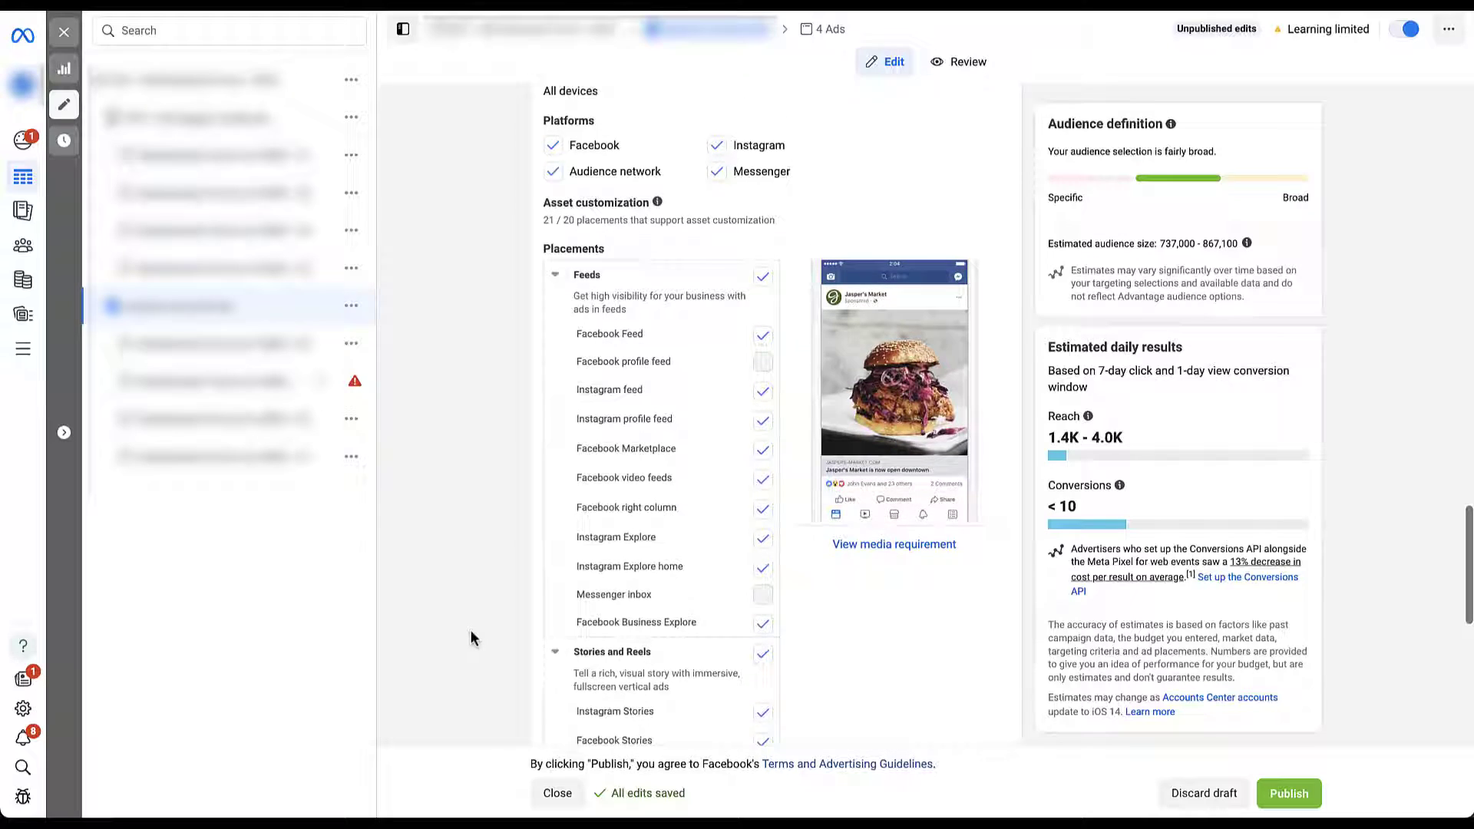
{"action": "scroll", "coordinate": [472, 638], "scroll_direction": "up", "scroll_amount": 3}
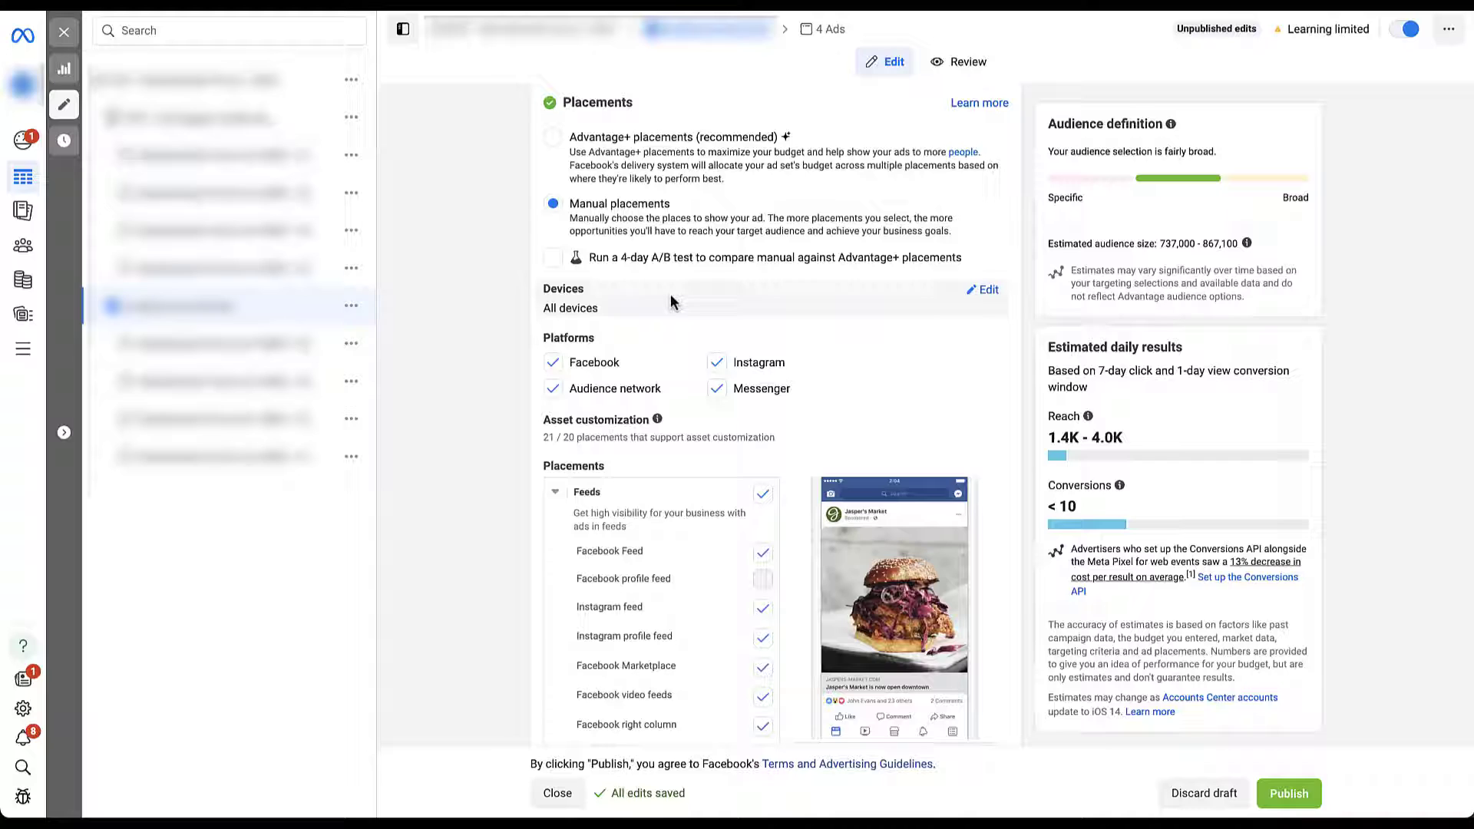
{"action": "left_click", "coordinate": [989, 290]}
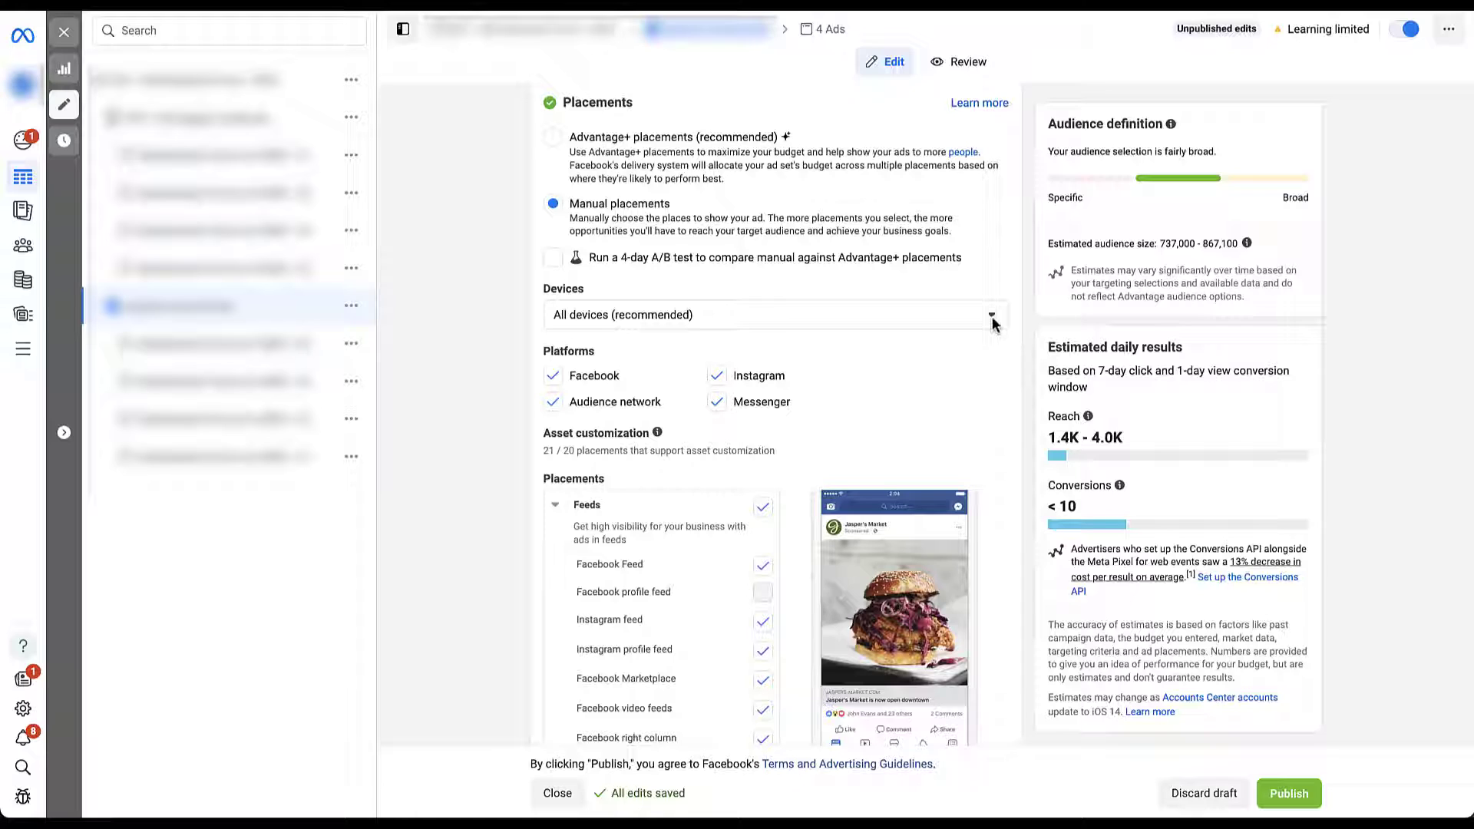
{"action": "left_click", "coordinate": [992, 318]}
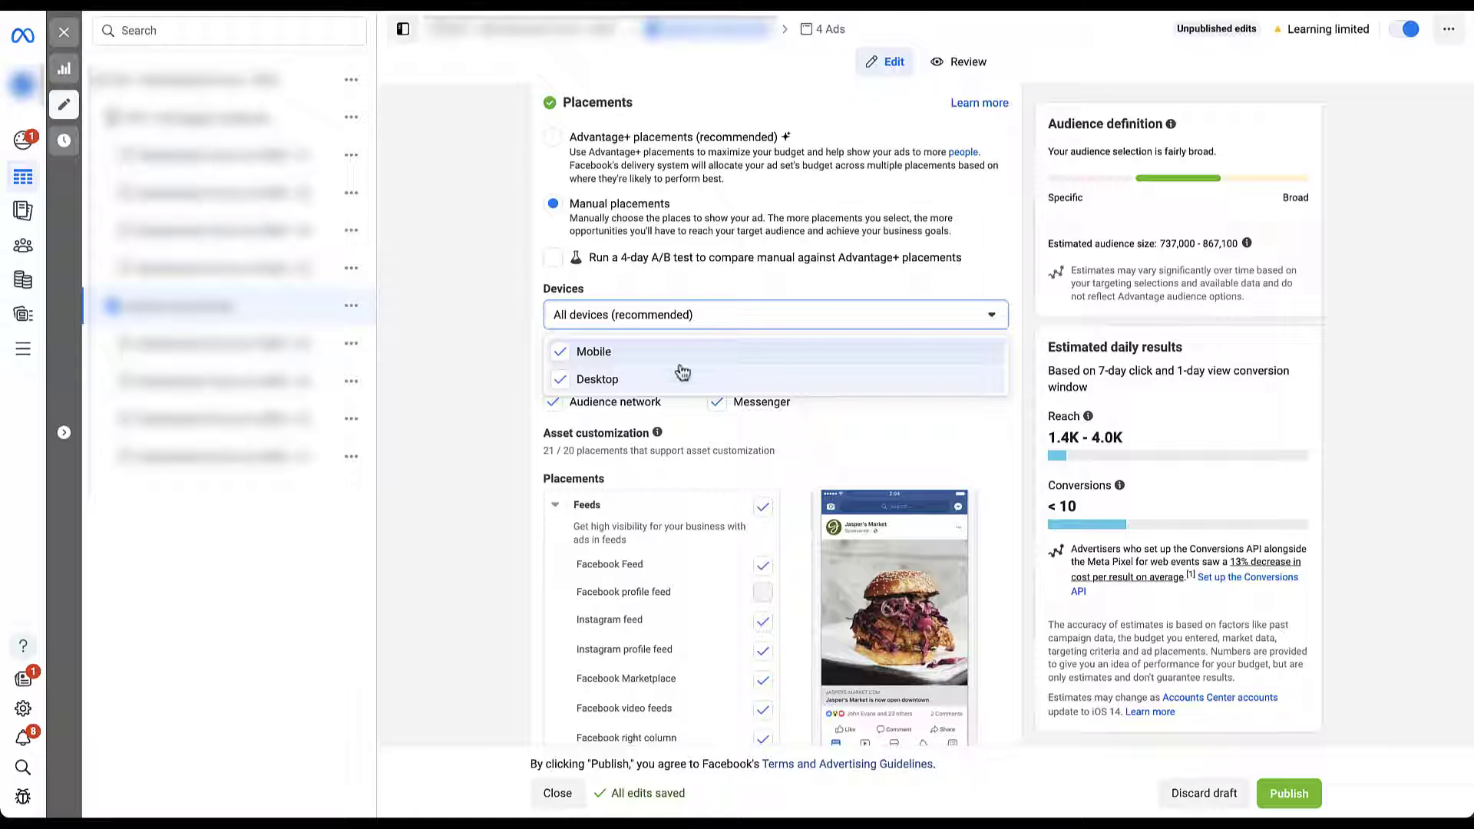
{"action": "left_click", "coordinate": [562, 383]}
{"action": "left_click", "coordinate": [484, 329]}
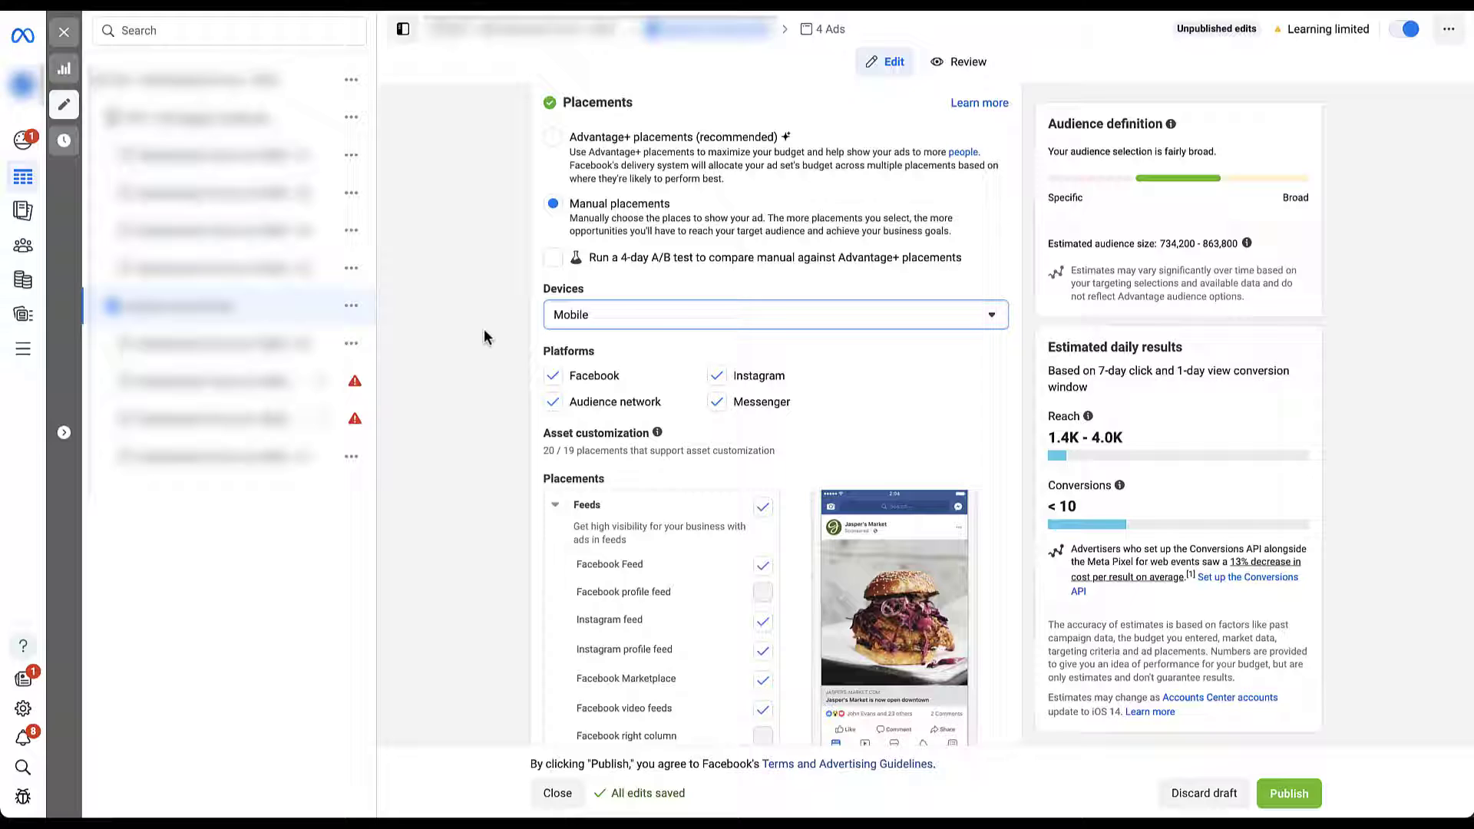
{"action": "left_click", "coordinate": [556, 321]}
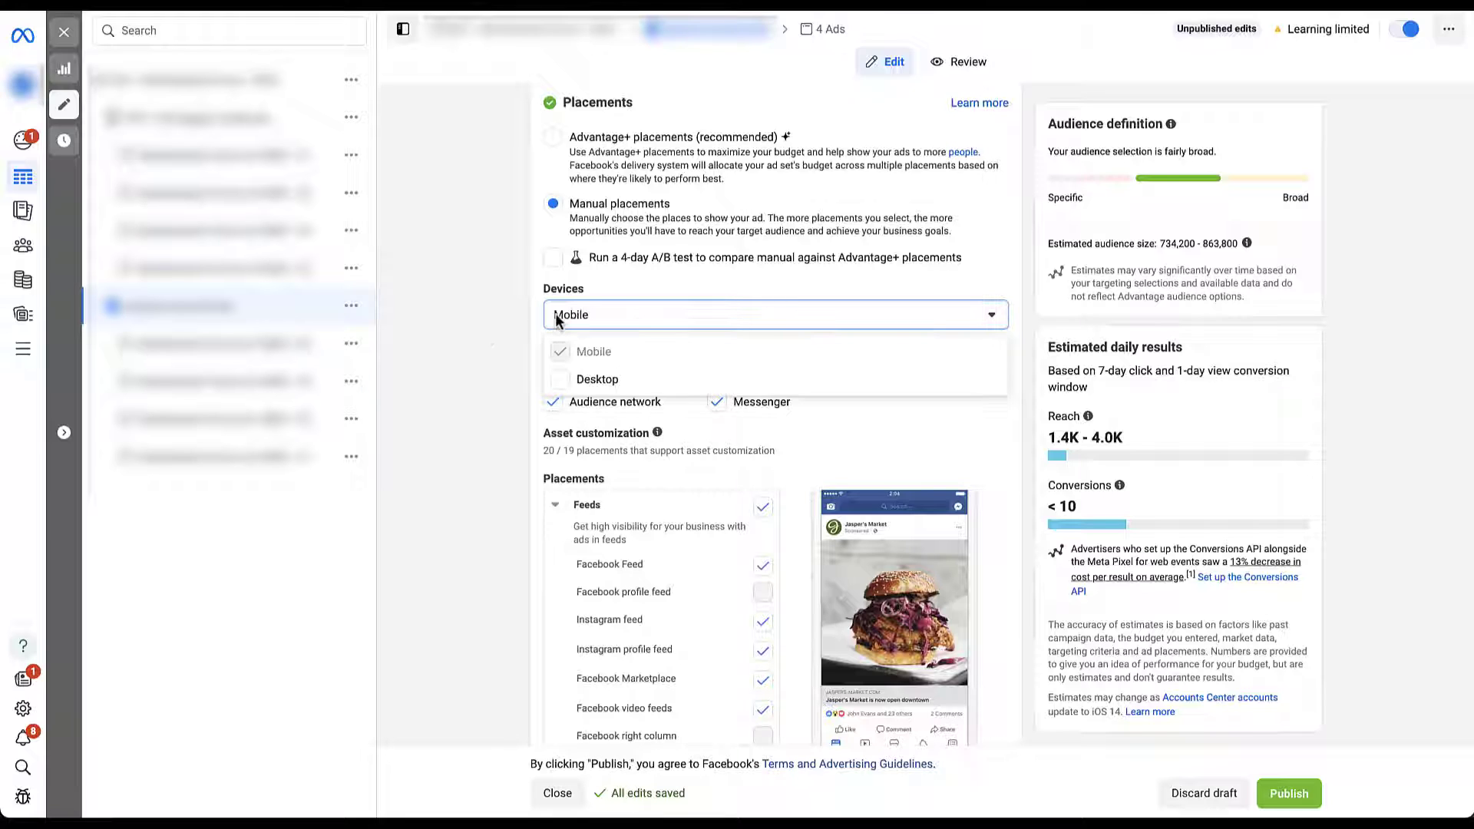
{"action": "left_click", "coordinate": [561, 381]}
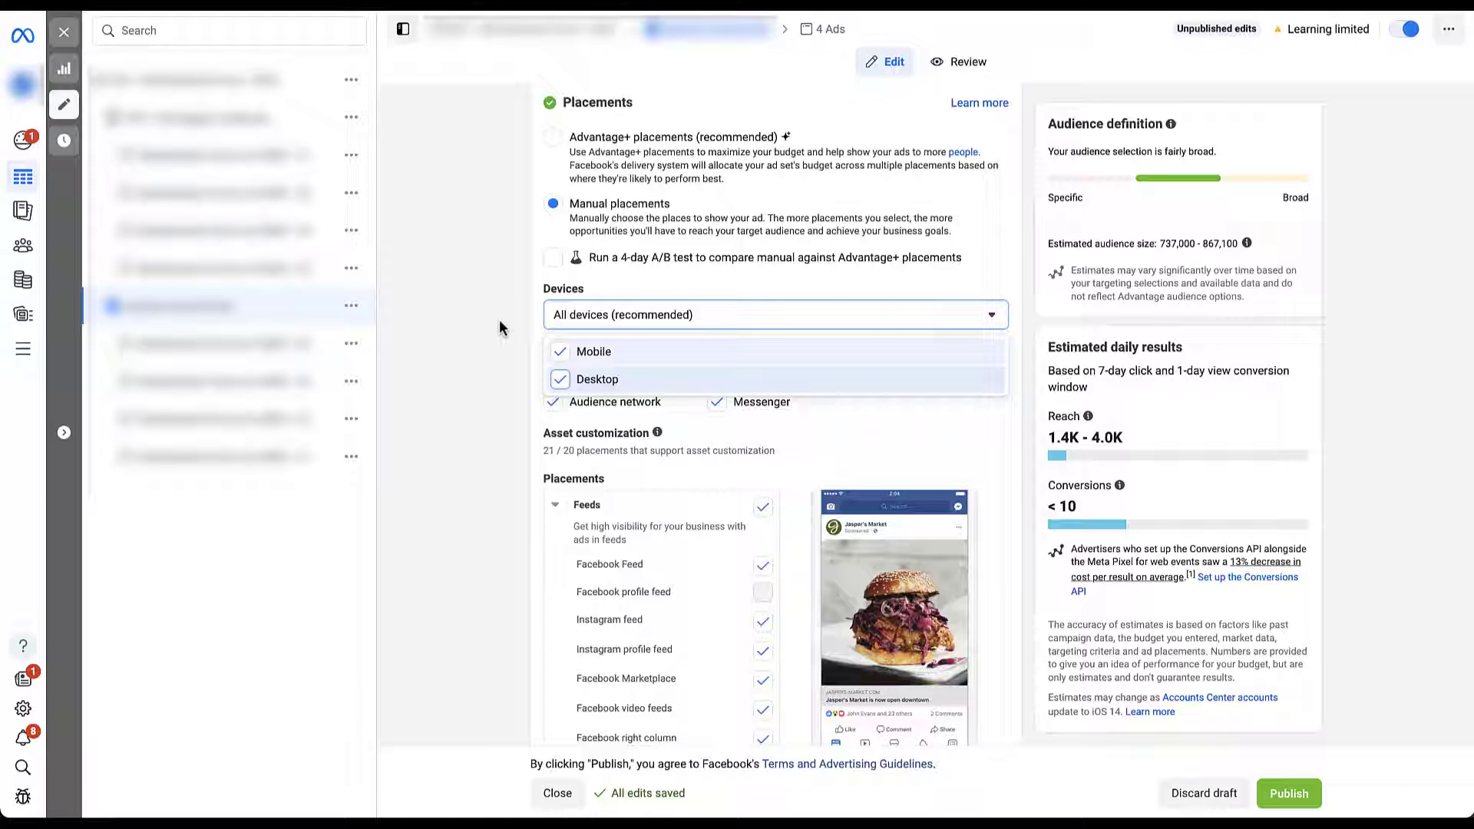
{"action": "left_click", "coordinate": [499, 319]}
{"action": "scroll", "coordinate": [499, 319], "scroll_direction": "down", "scroll_amount": 3}
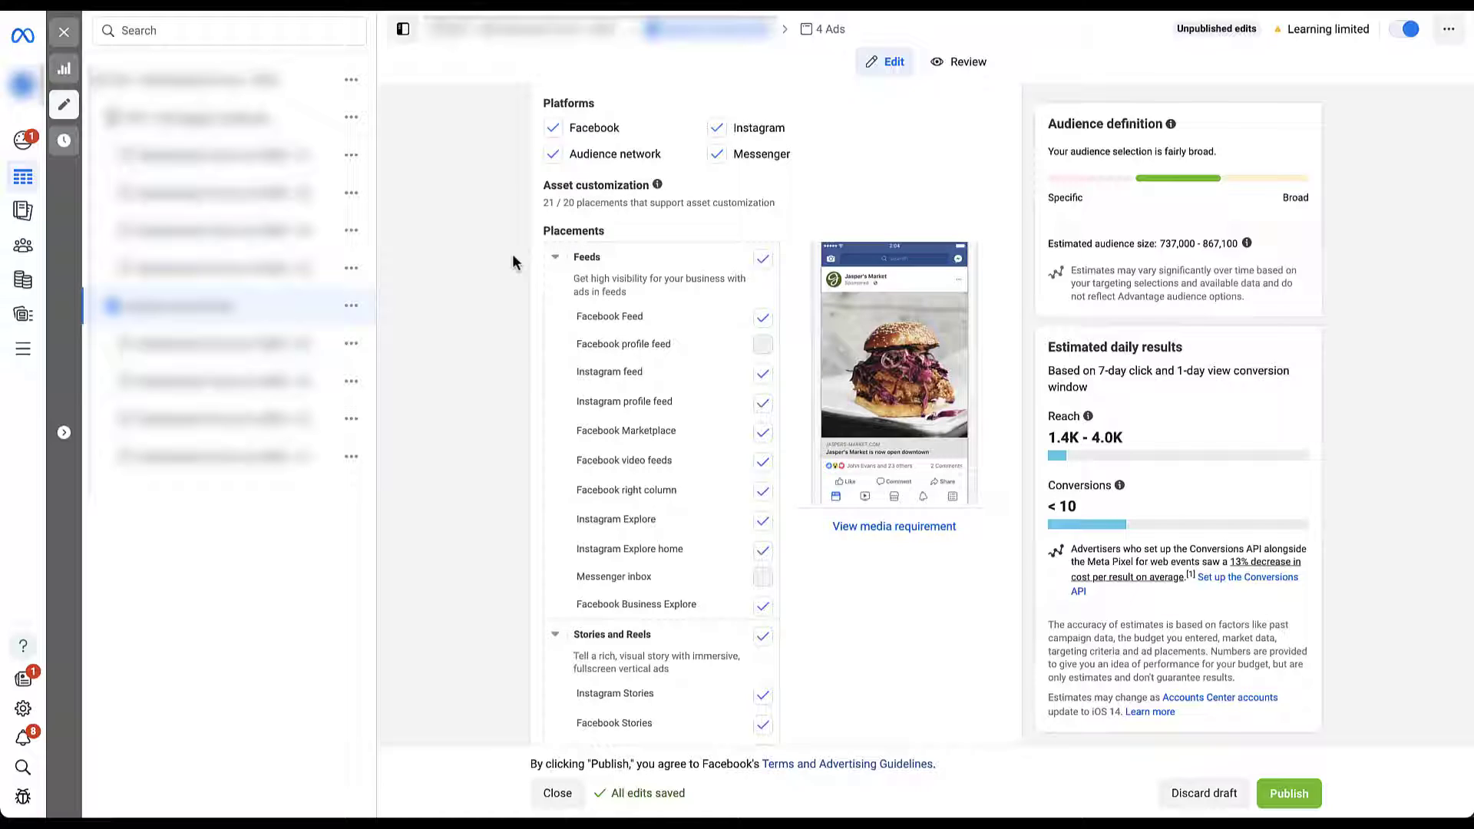
{"action": "scroll", "coordinate": [501, 556], "scroll_direction": "down", "scroll_amount": 2}
{"action": "scroll", "coordinate": [503, 553], "scroll_direction": "down", "scroll_amount": 2}
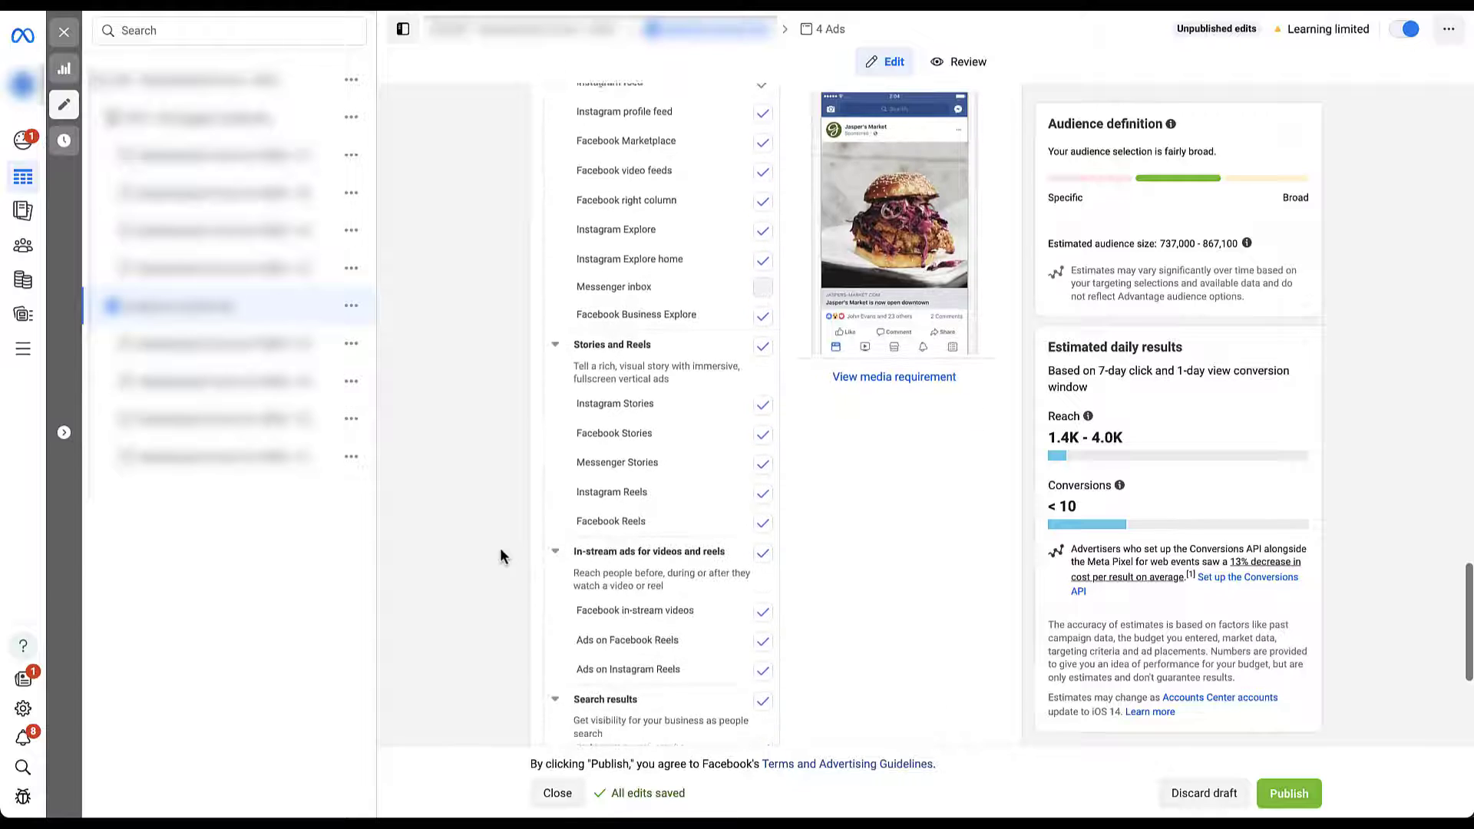
{"action": "scroll", "coordinate": [520, 162], "scroll_direction": "up", "scroll_amount": 4}
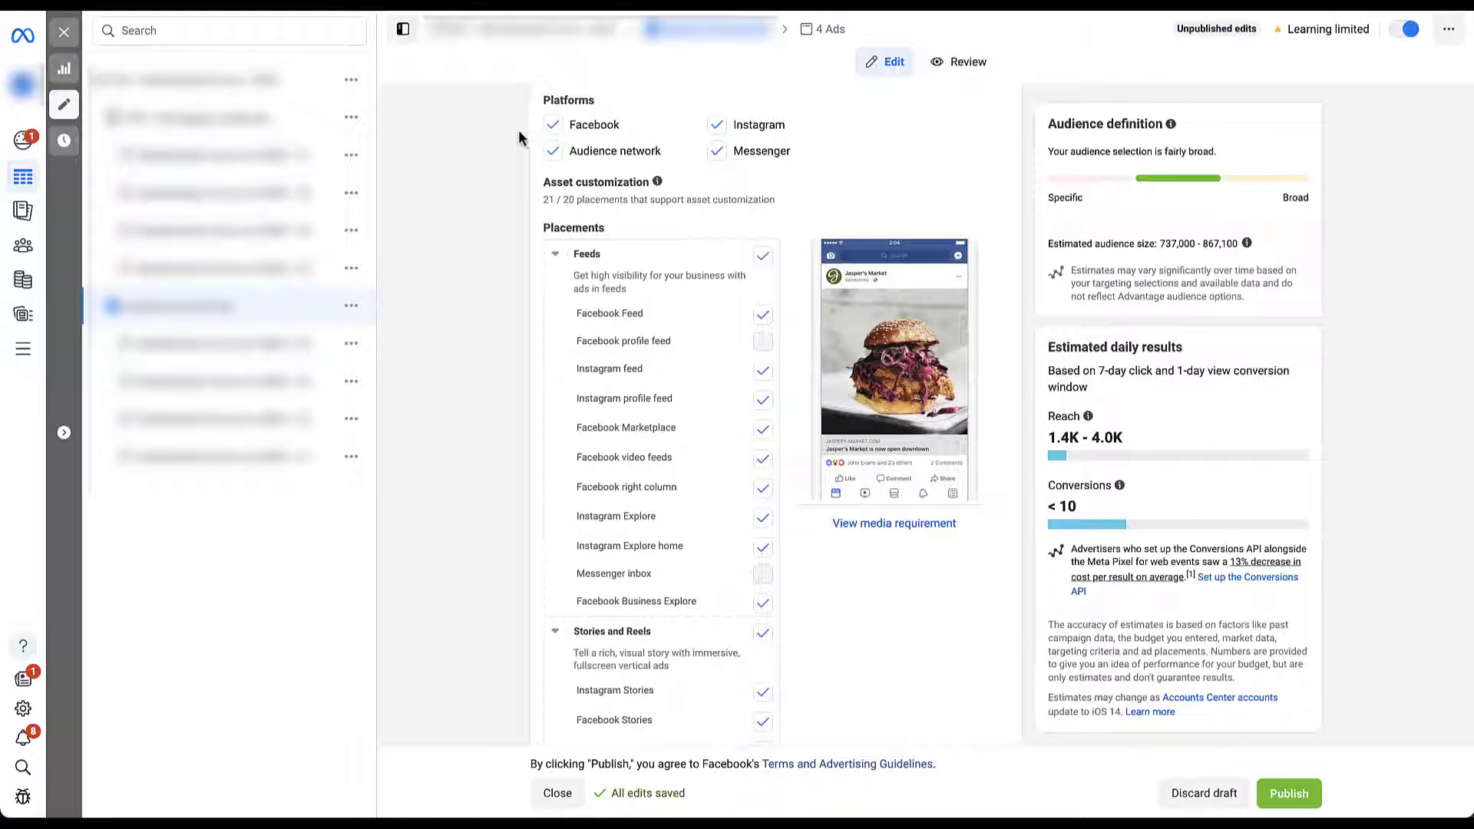
{"action": "left_click", "coordinate": [552, 152]}
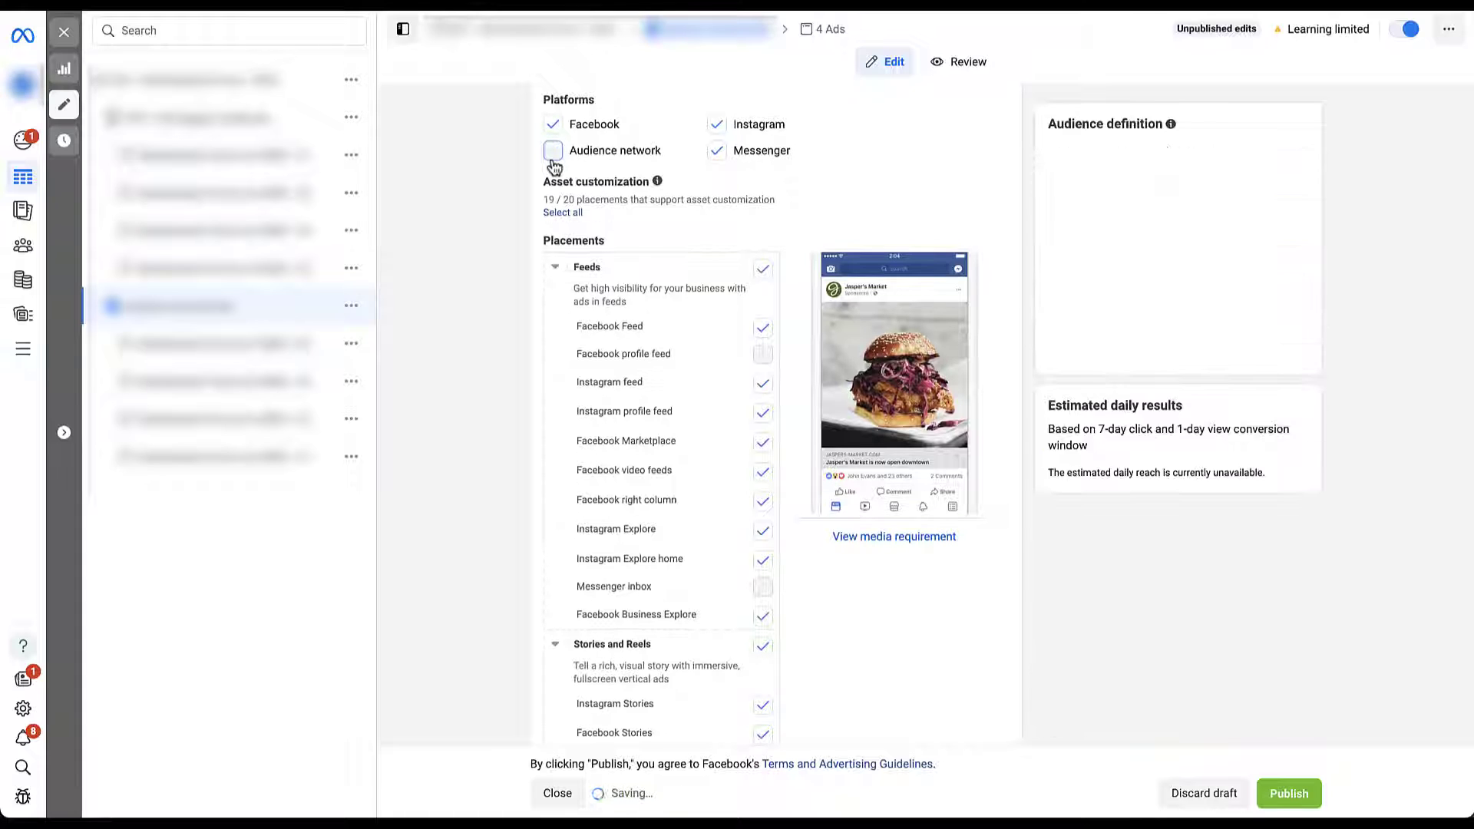
{"action": "left_click", "coordinate": [716, 153]}
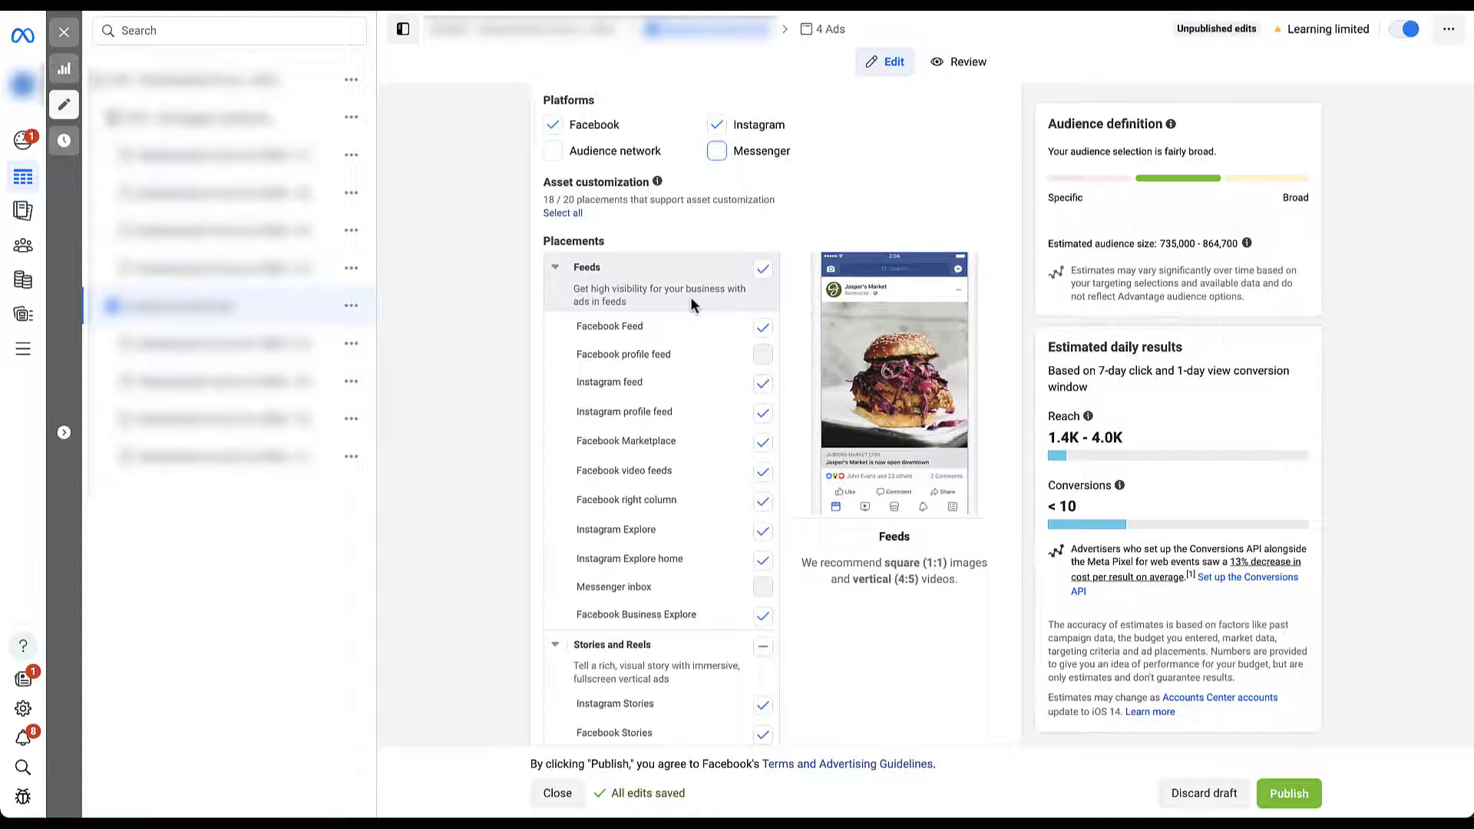
{"action": "left_click", "coordinate": [716, 132]}
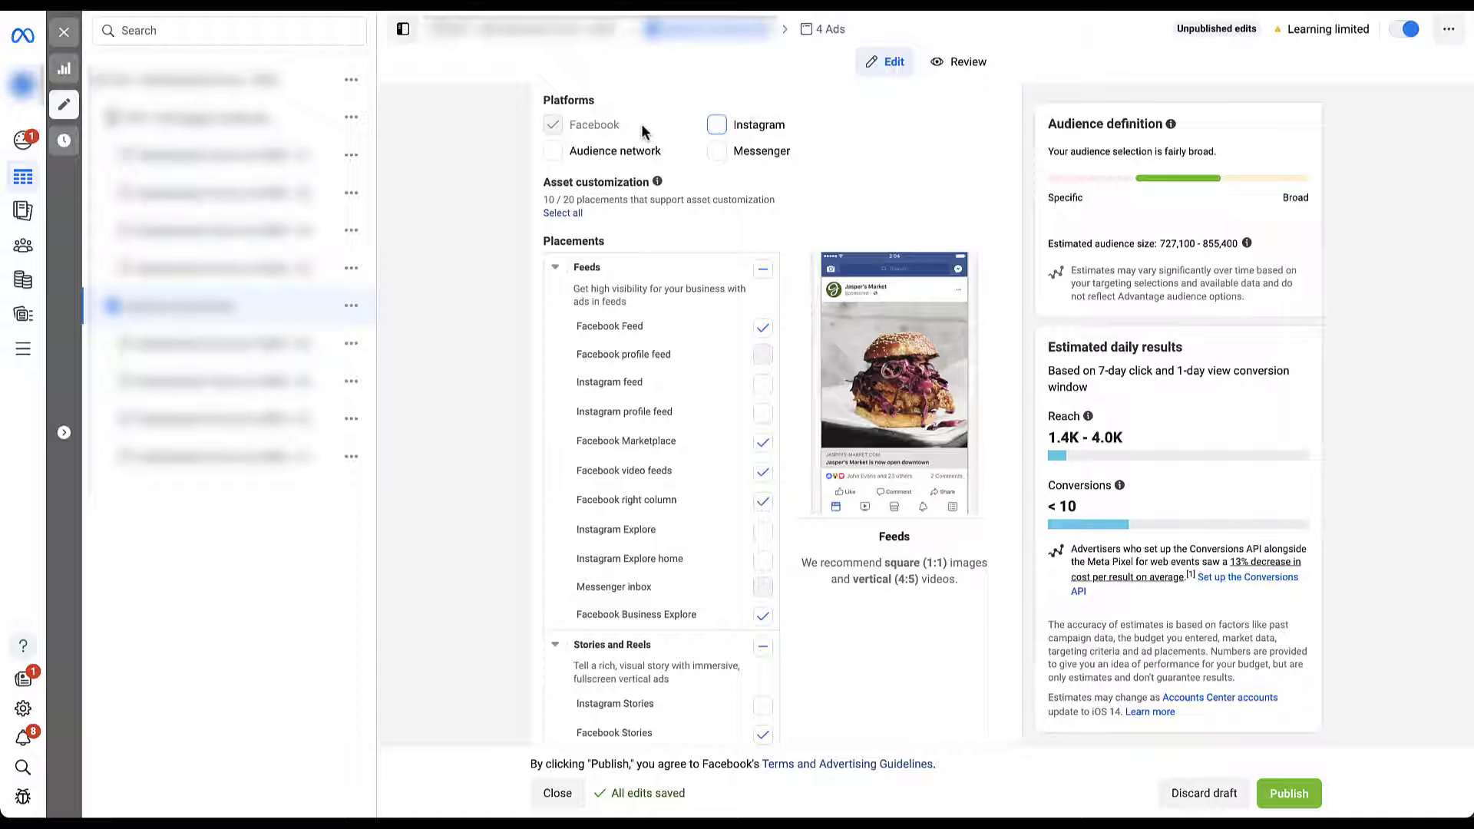
{"action": "left_click", "coordinate": [716, 128]}
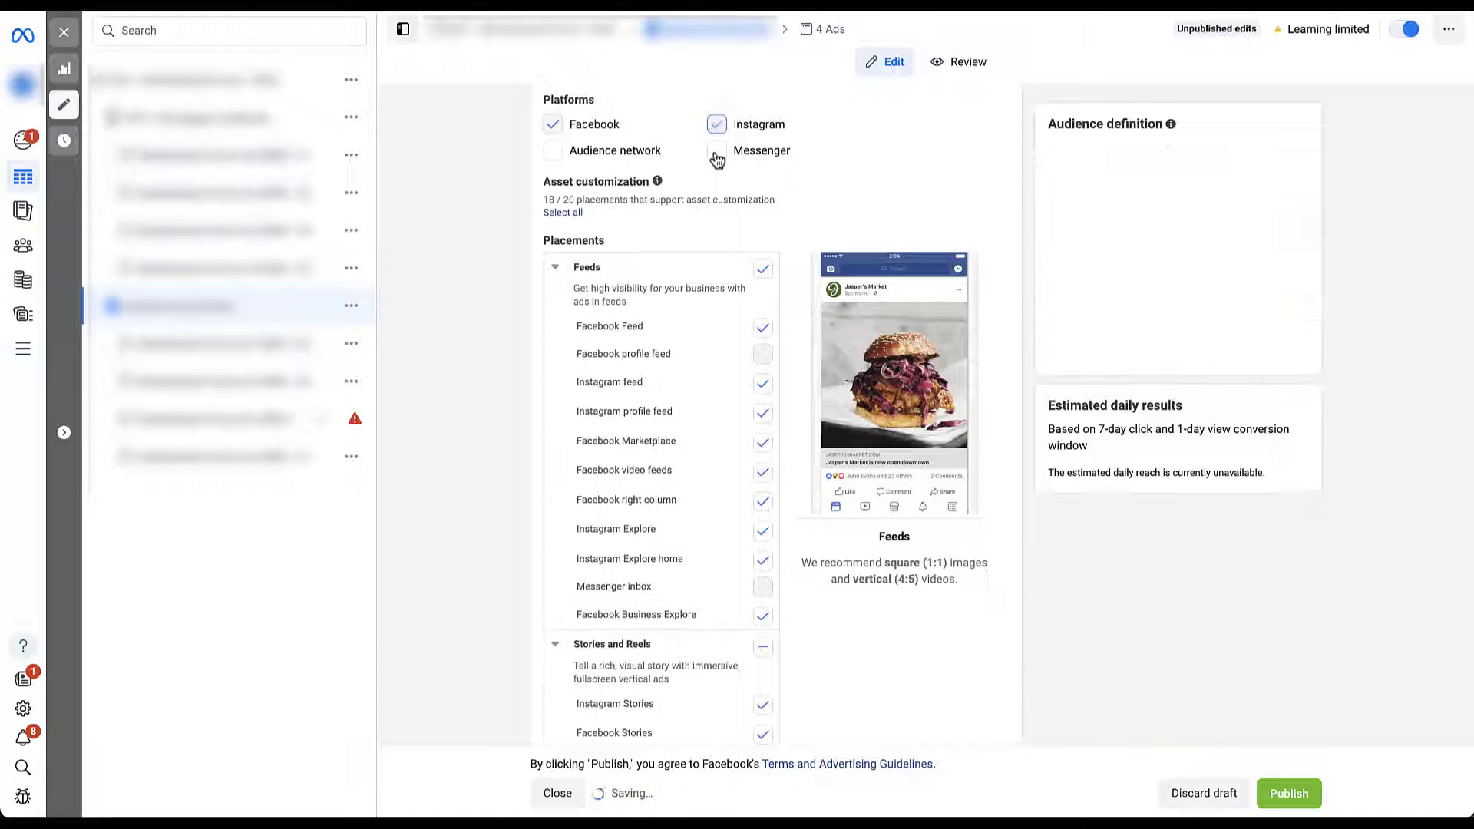
{"action": "left_click", "coordinate": [715, 152]}
{"action": "left_click", "coordinate": [553, 151]}
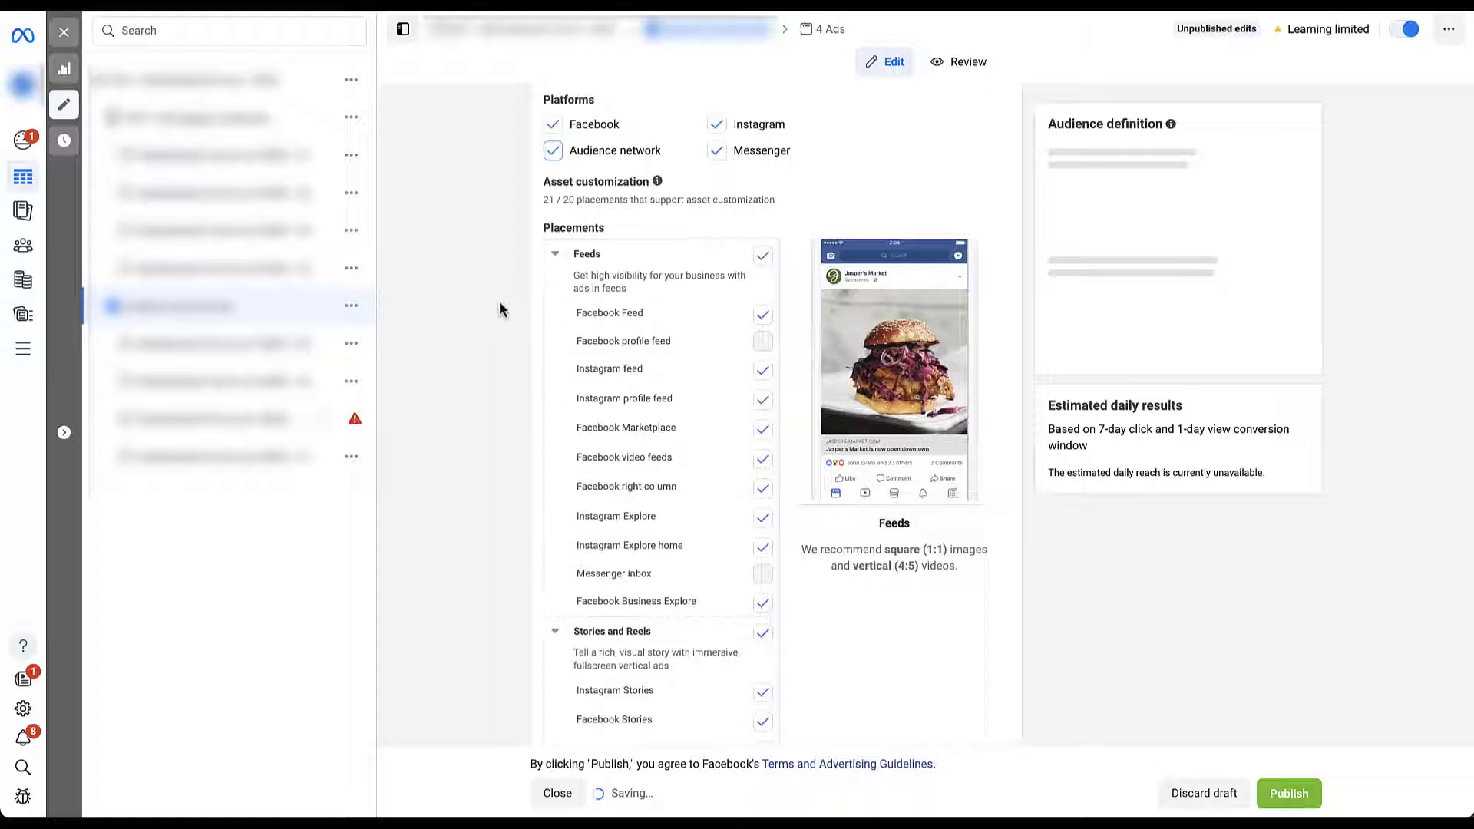
{"action": "scroll", "coordinate": [501, 310], "scroll_direction": "down", "scroll_amount": 2}
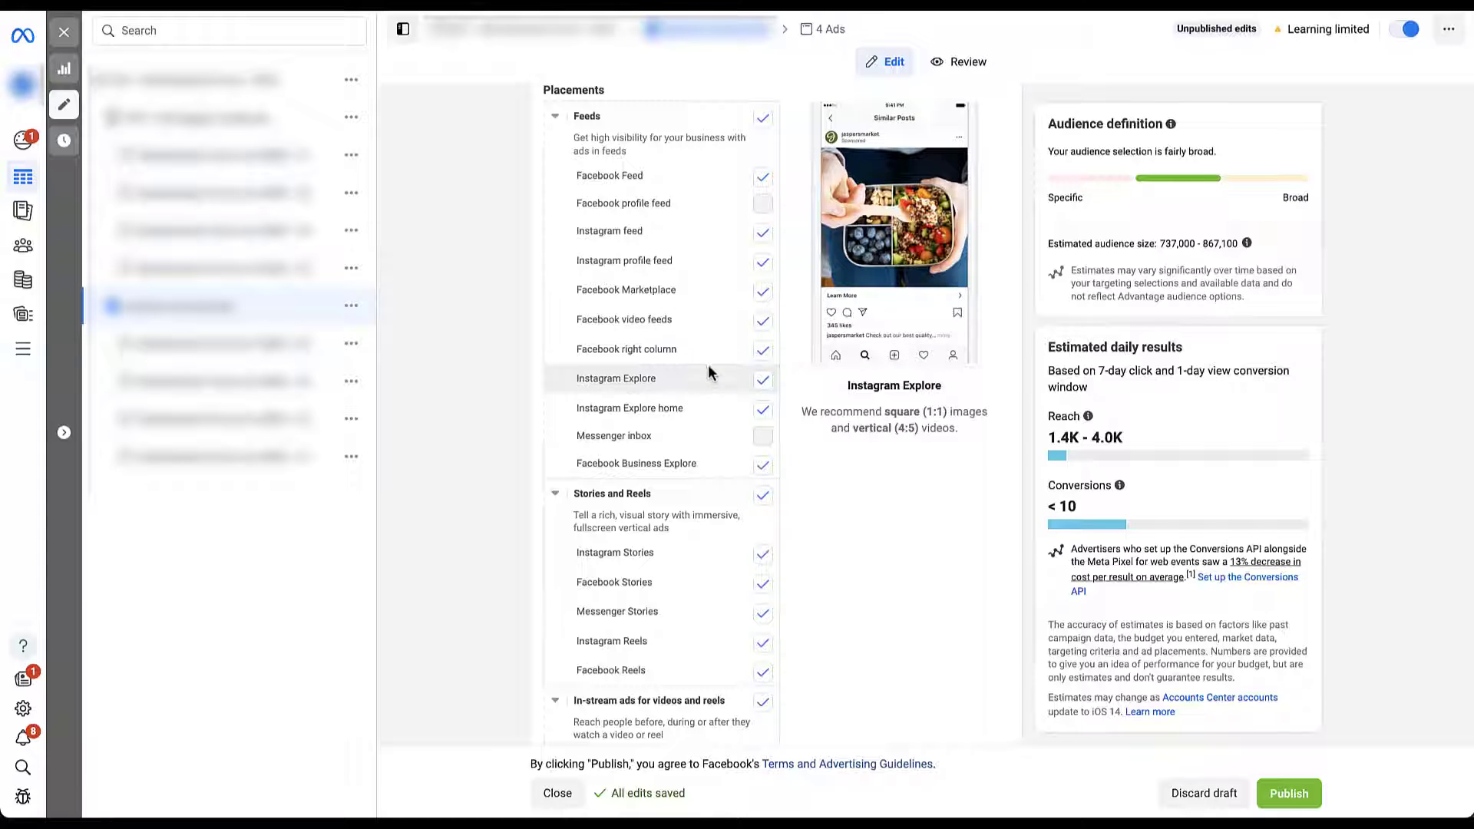
{"action": "left_click", "coordinate": [763, 181]}
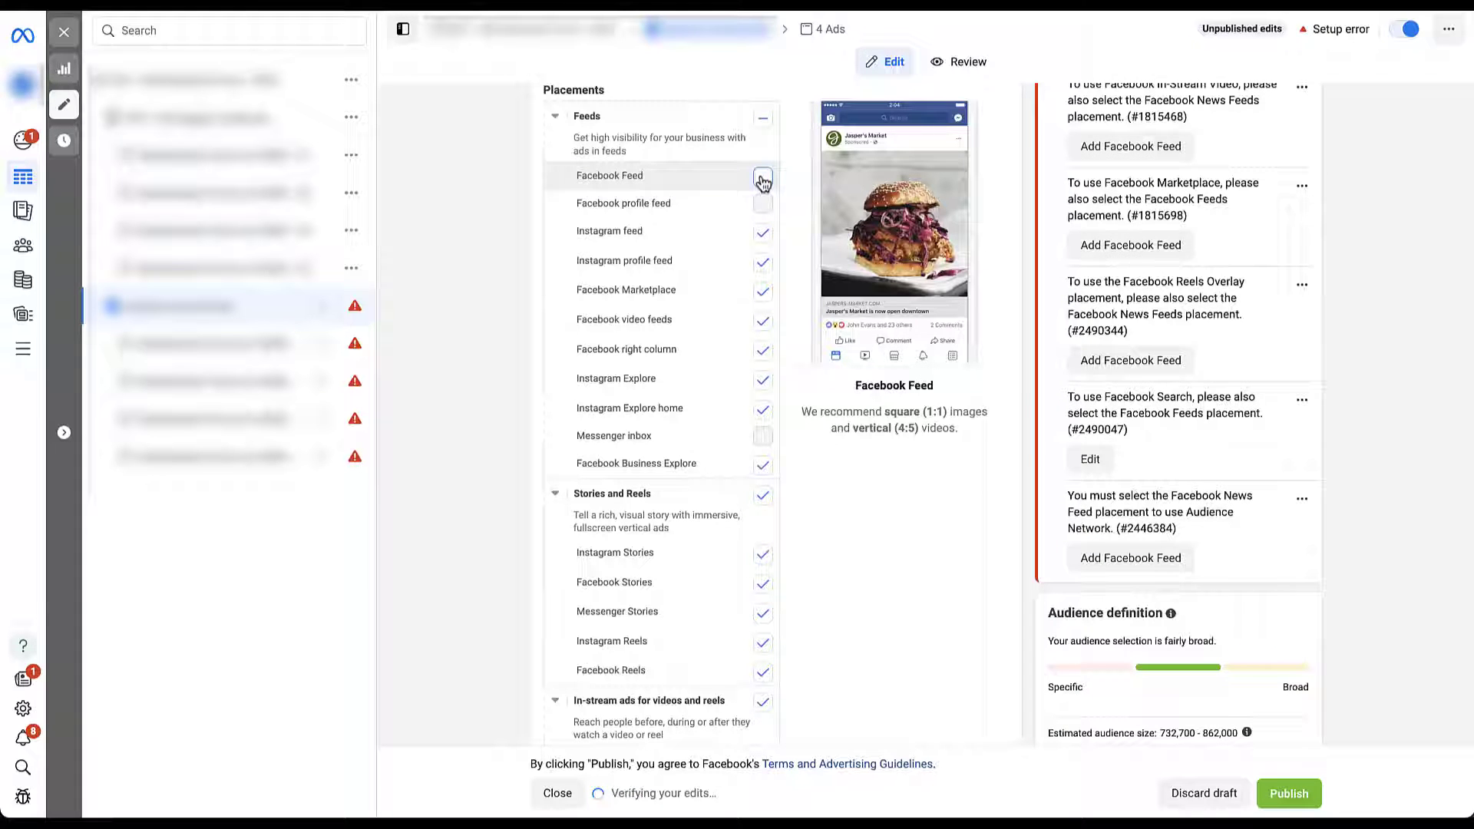
{"action": "left_click", "coordinate": [763, 179]}
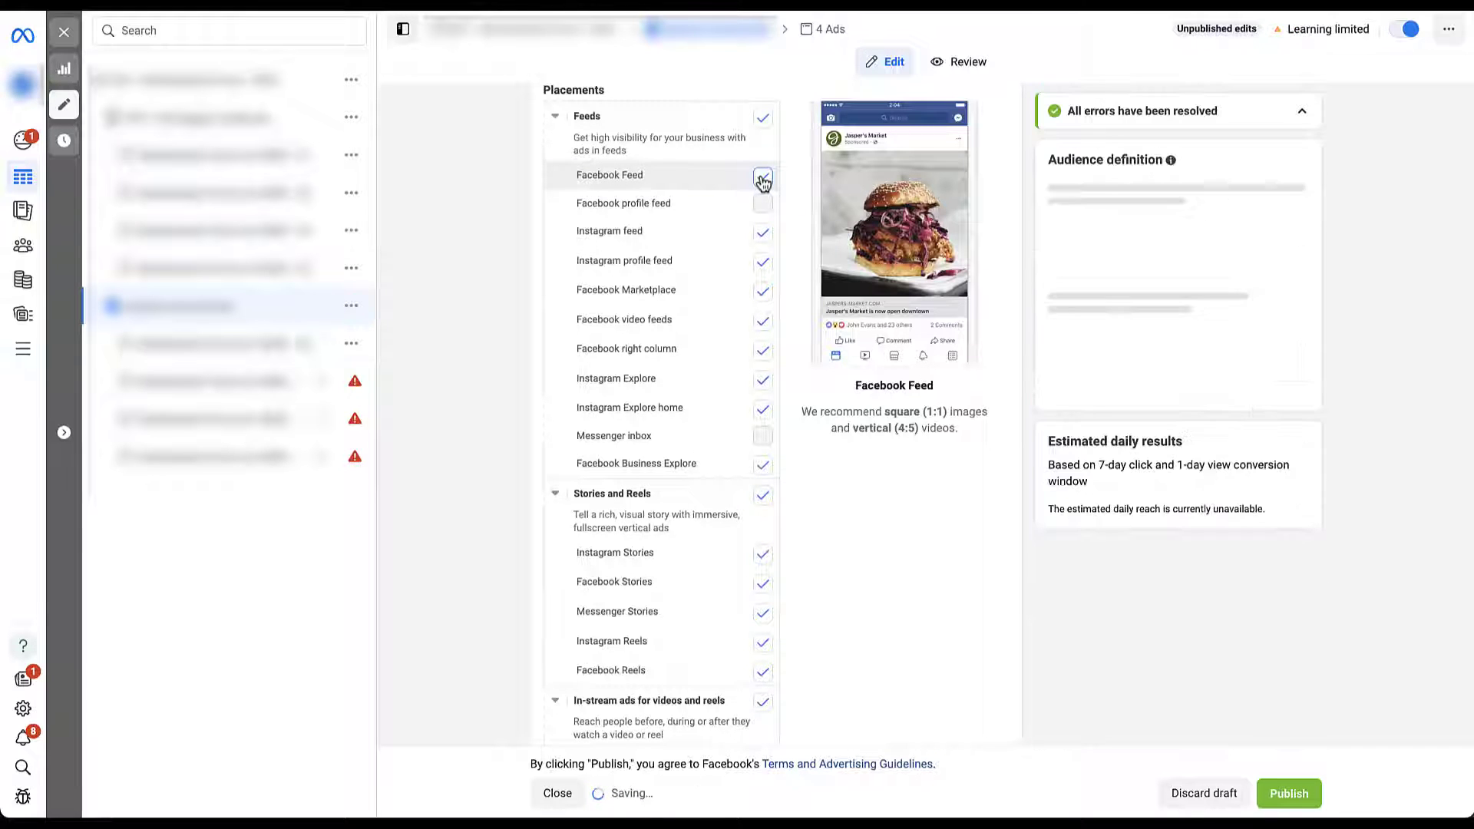
{"action": "left_click", "coordinate": [763, 120]}
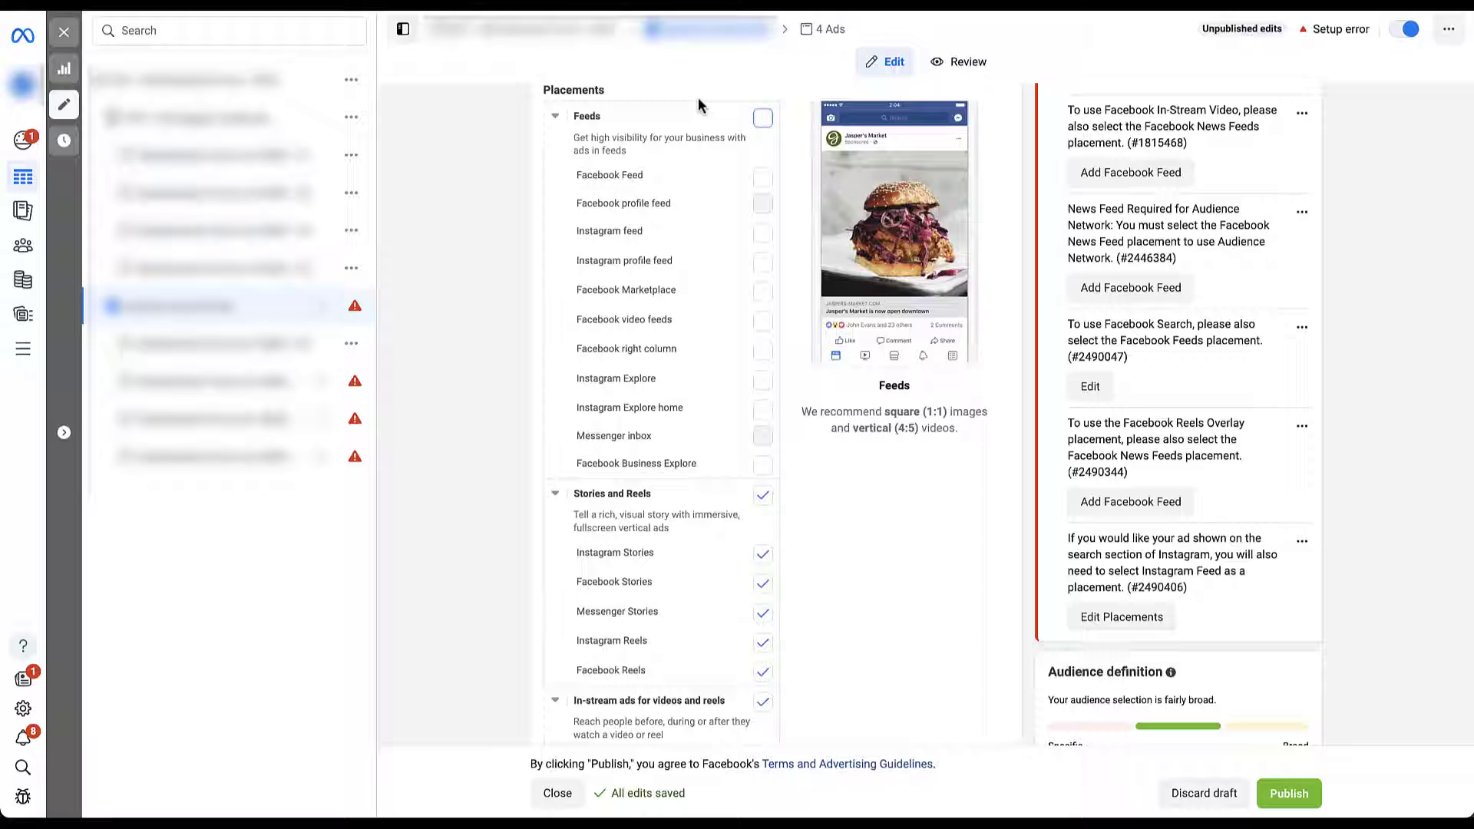
{"action": "left_click", "coordinate": [764, 119]}
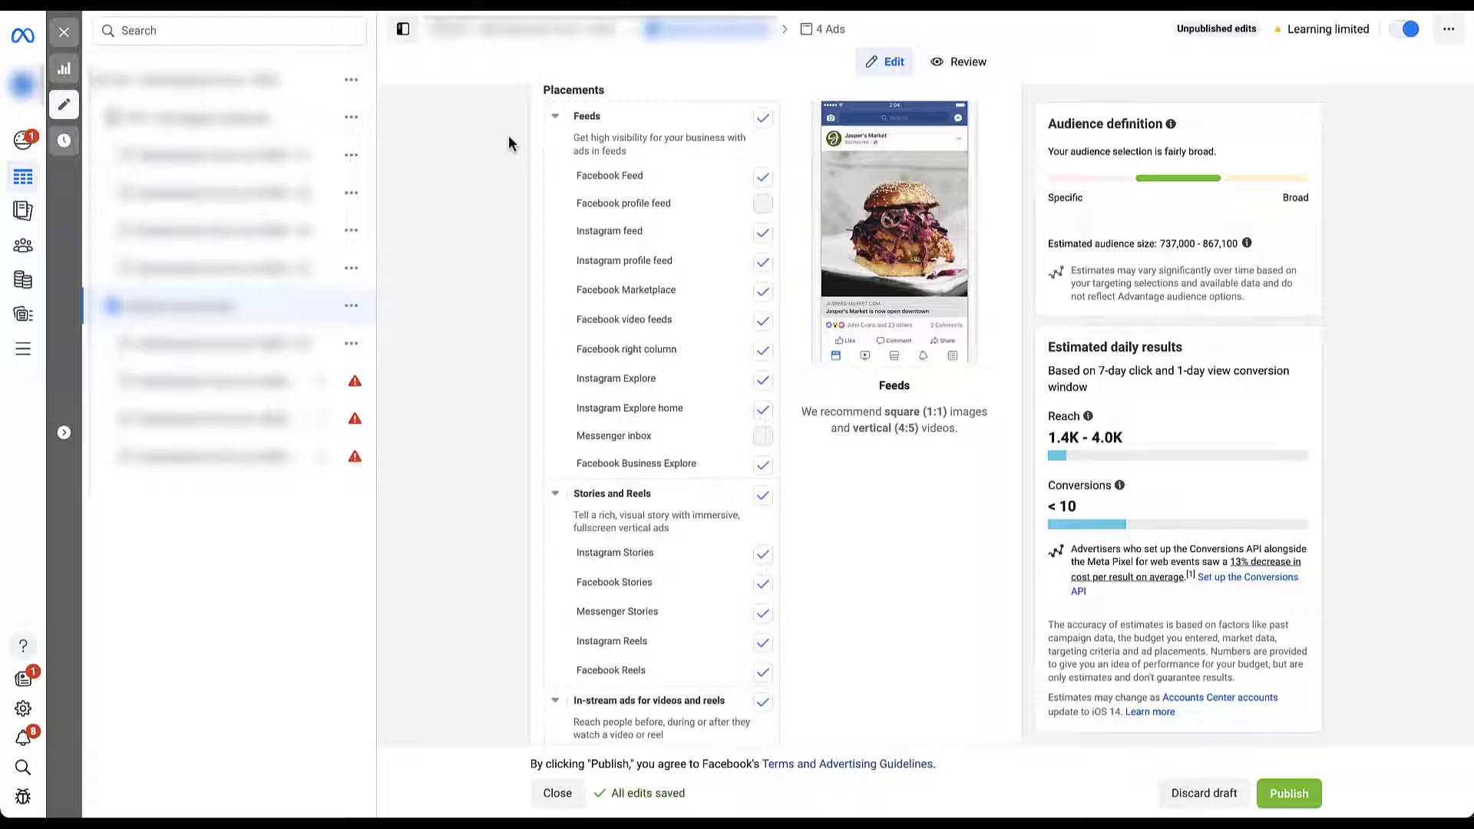
{"action": "scroll", "coordinate": [508, 136], "scroll_direction": "down", "scroll_amount": 3}
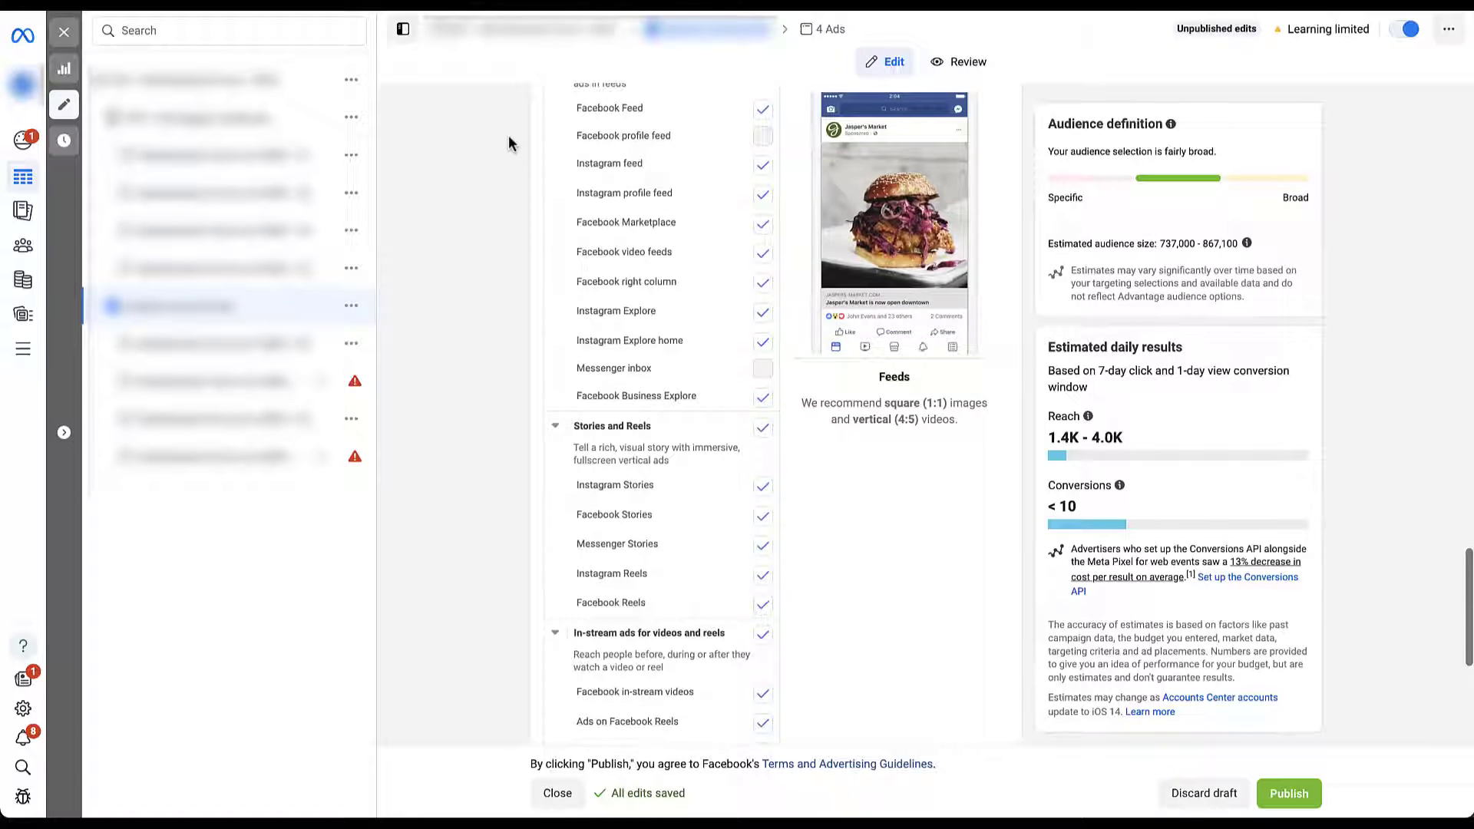
{"action": "scroll", "coordinate": [508, 135], "scroll_direction": "down", "scroll_amount": 2}
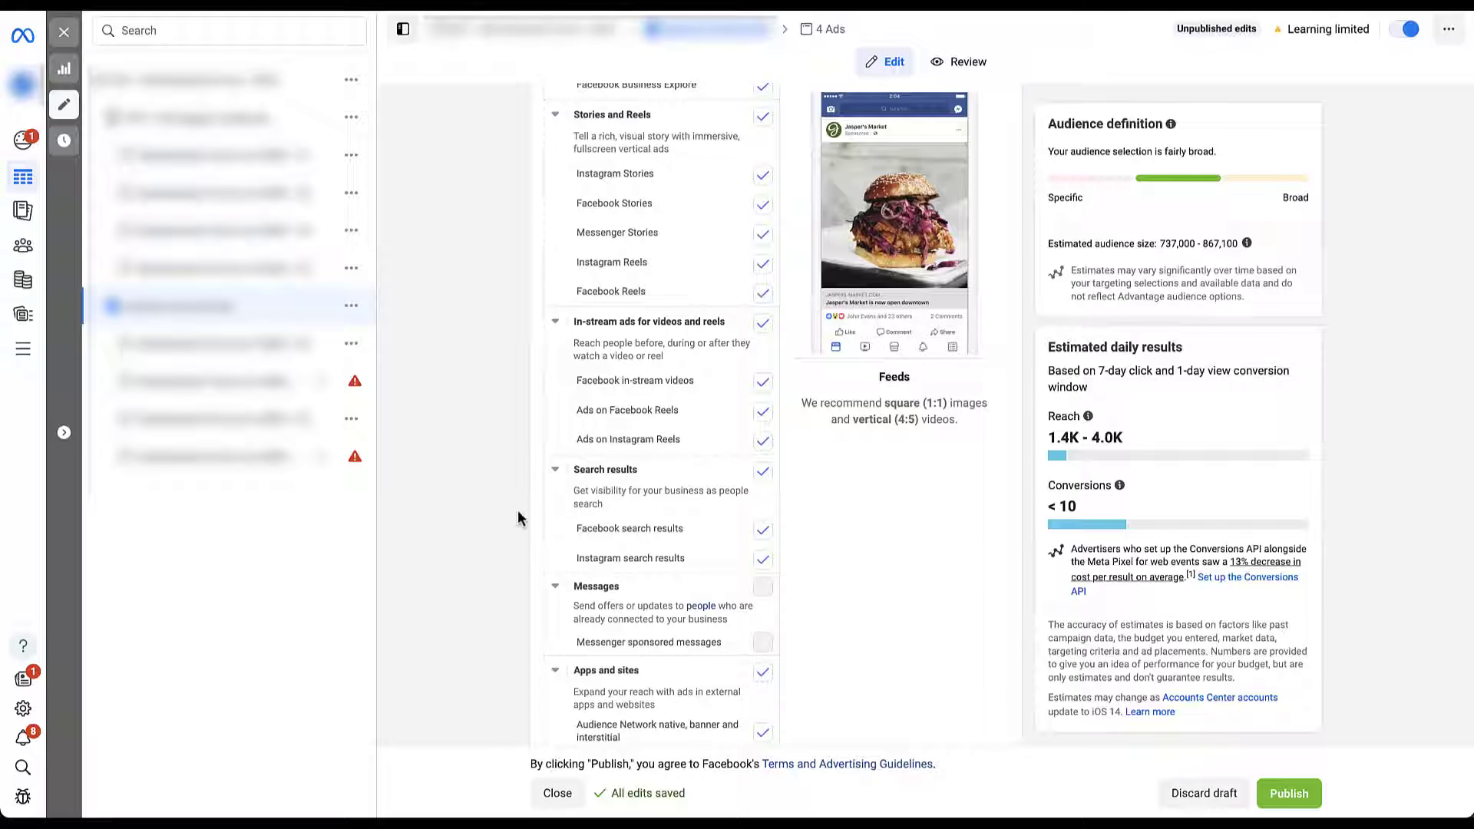
{"action": "scroll", "coordinate": [519, 518], "scroll_direction": "down", "scroll_amount": 2}
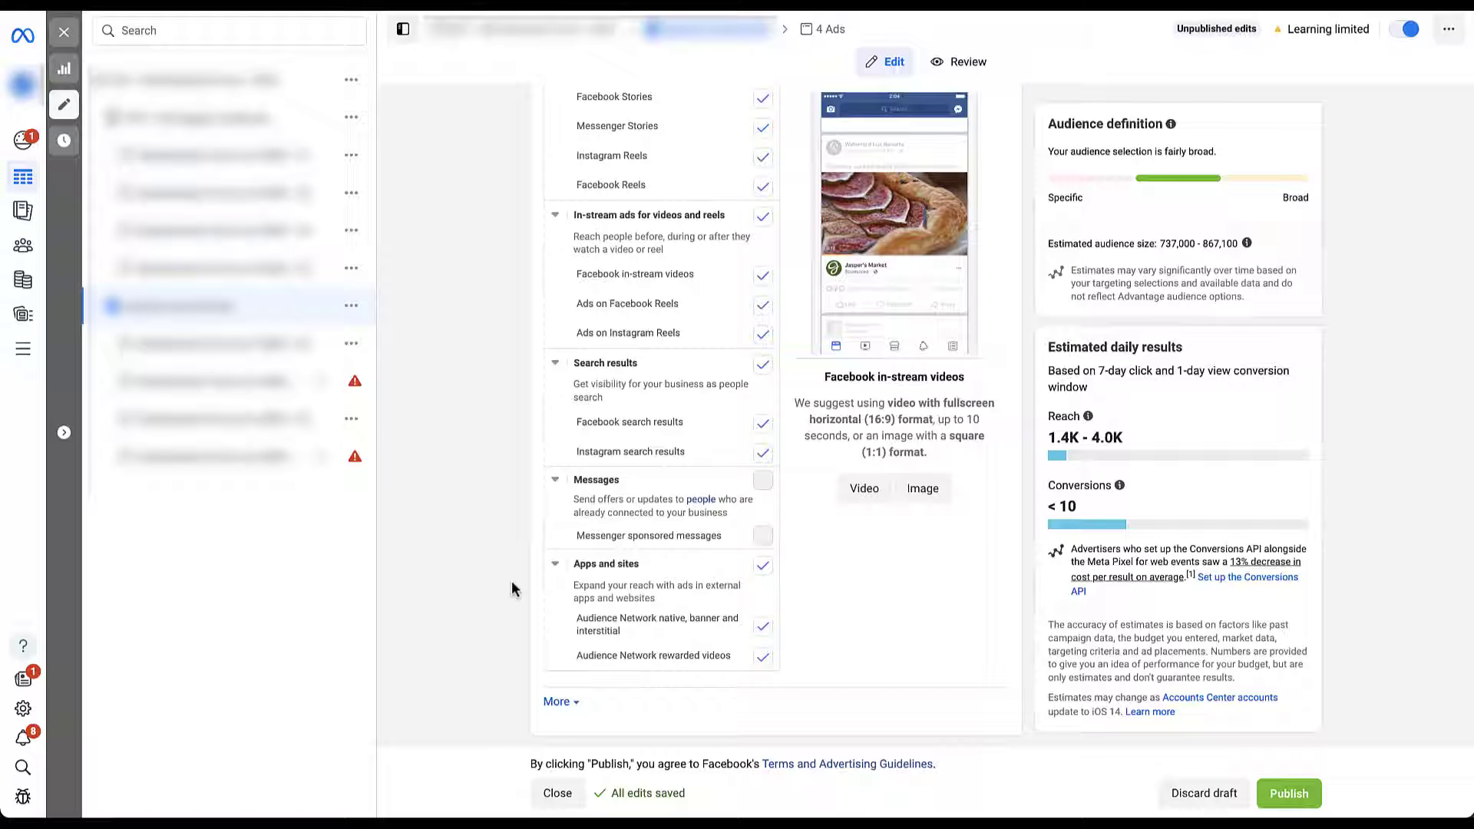
Step: In the extra placement options, keep All mobile devices and deliver only on Wi-Fi
{"action": "left_click", "coordinate": [556, 701]}
{"action": "scroll", "coordinate": [491, 538], "scroll_direction": "down", "scroll_amount": 5}
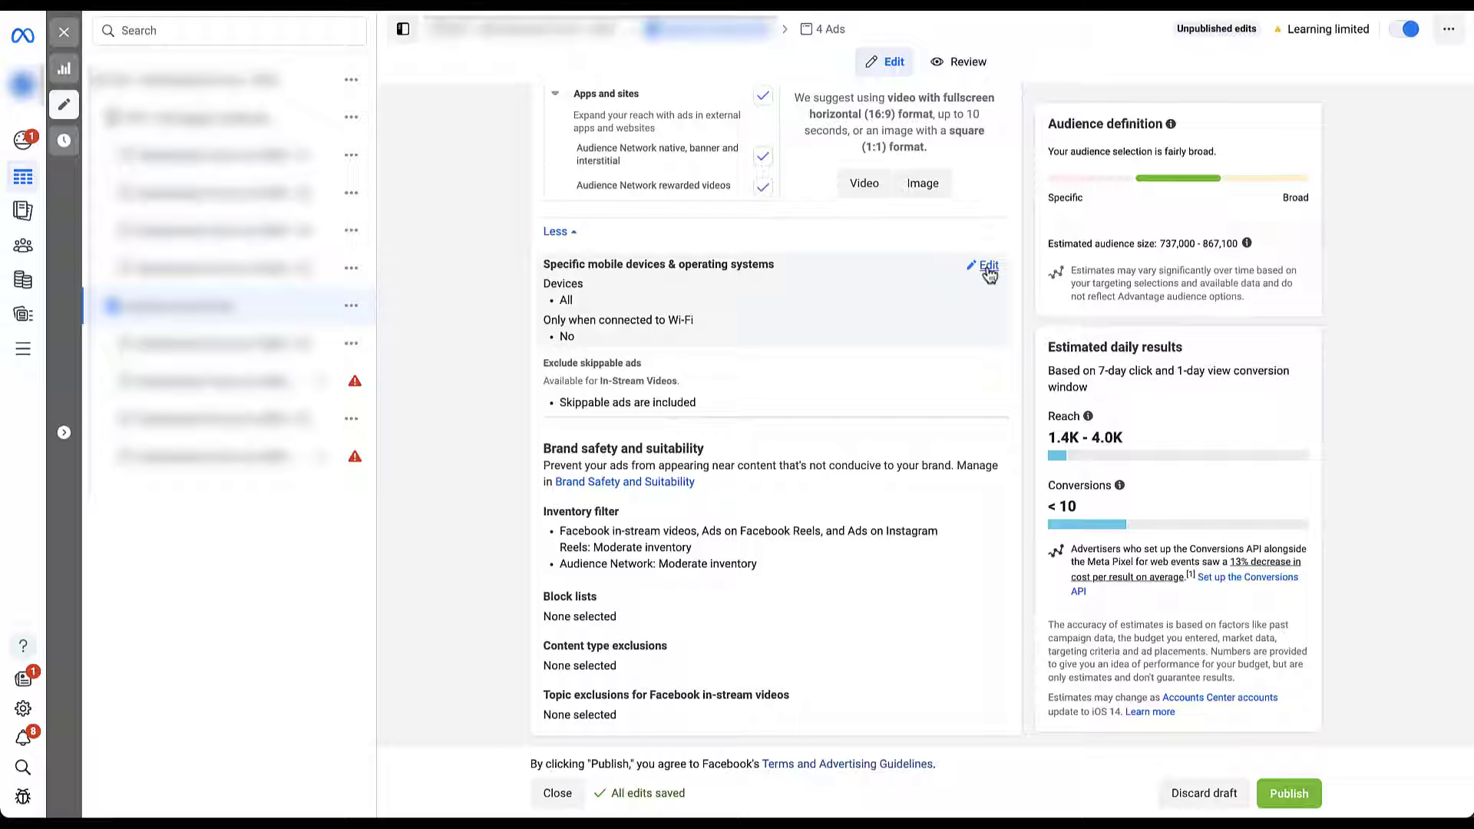
{"action": "left_click", "coordinate": [987, 267]}
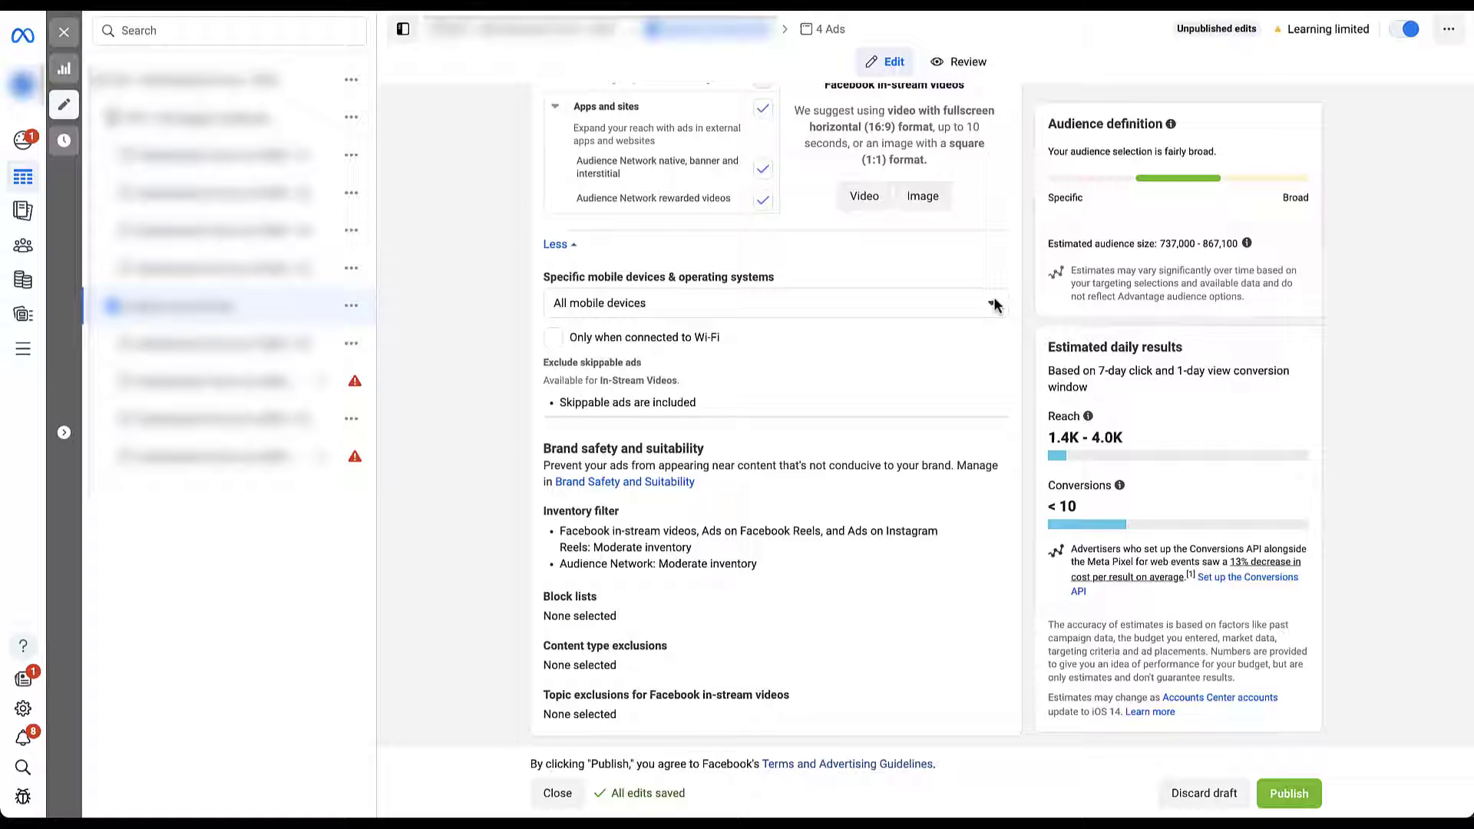
{"action": "left_click", "coordinate": [992, 303]}
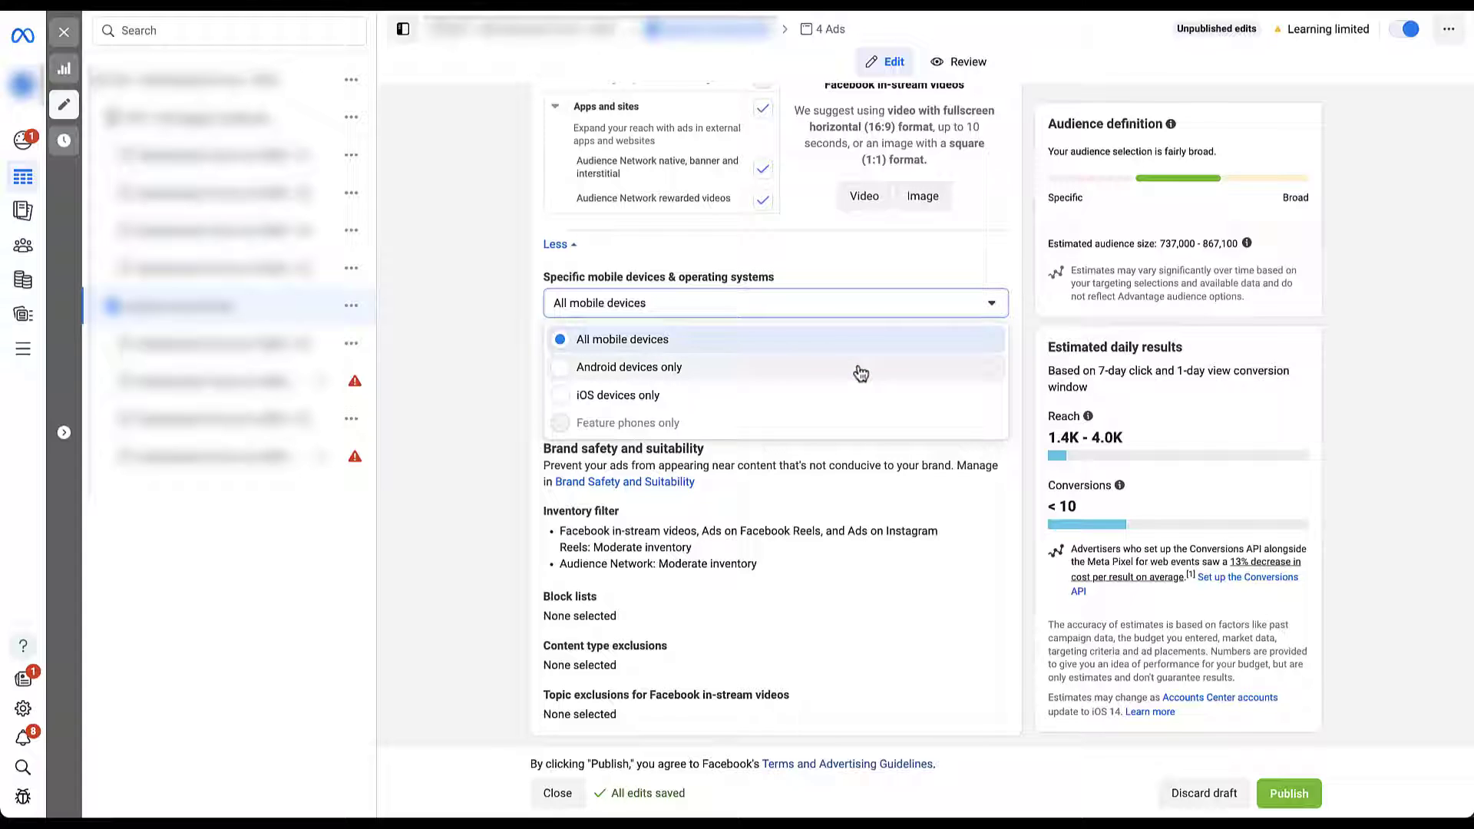
{"action": "left_click", "coordinate": [941, 337]}
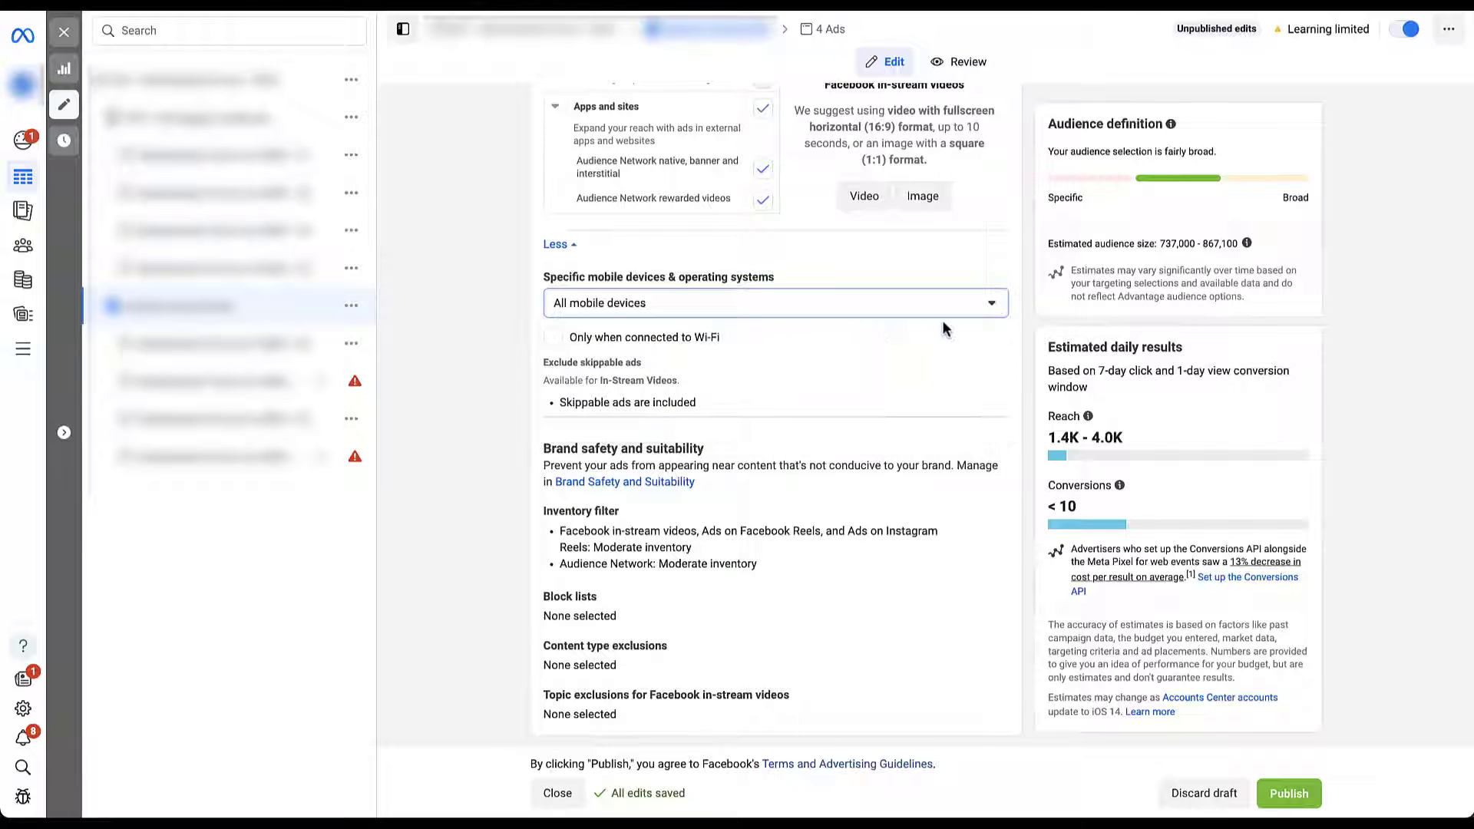
{"action": "left_click", "coordinate": [556, 341]}
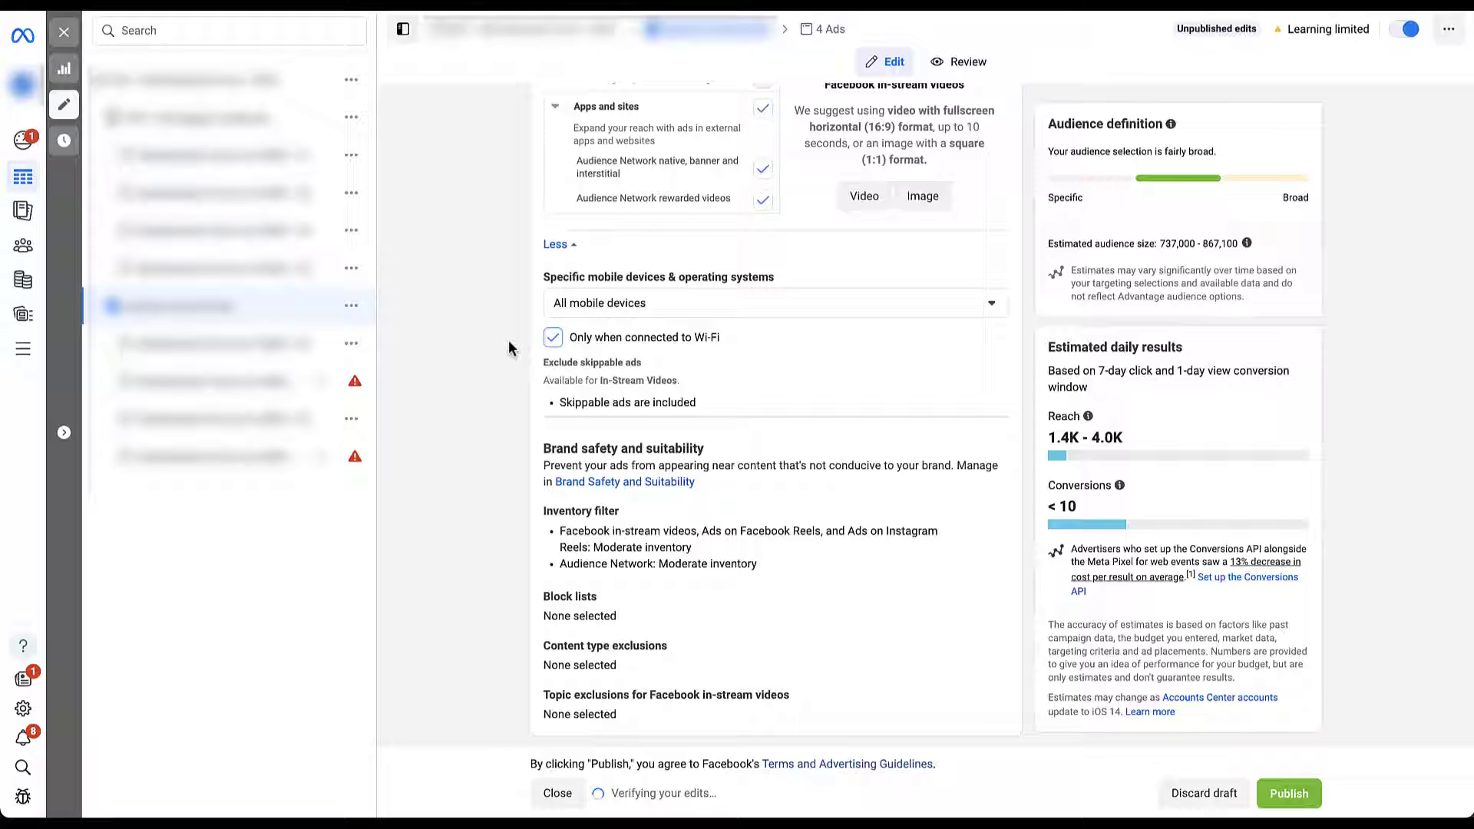
{"action": "mouse_move", "coordinate": [608, 411]}
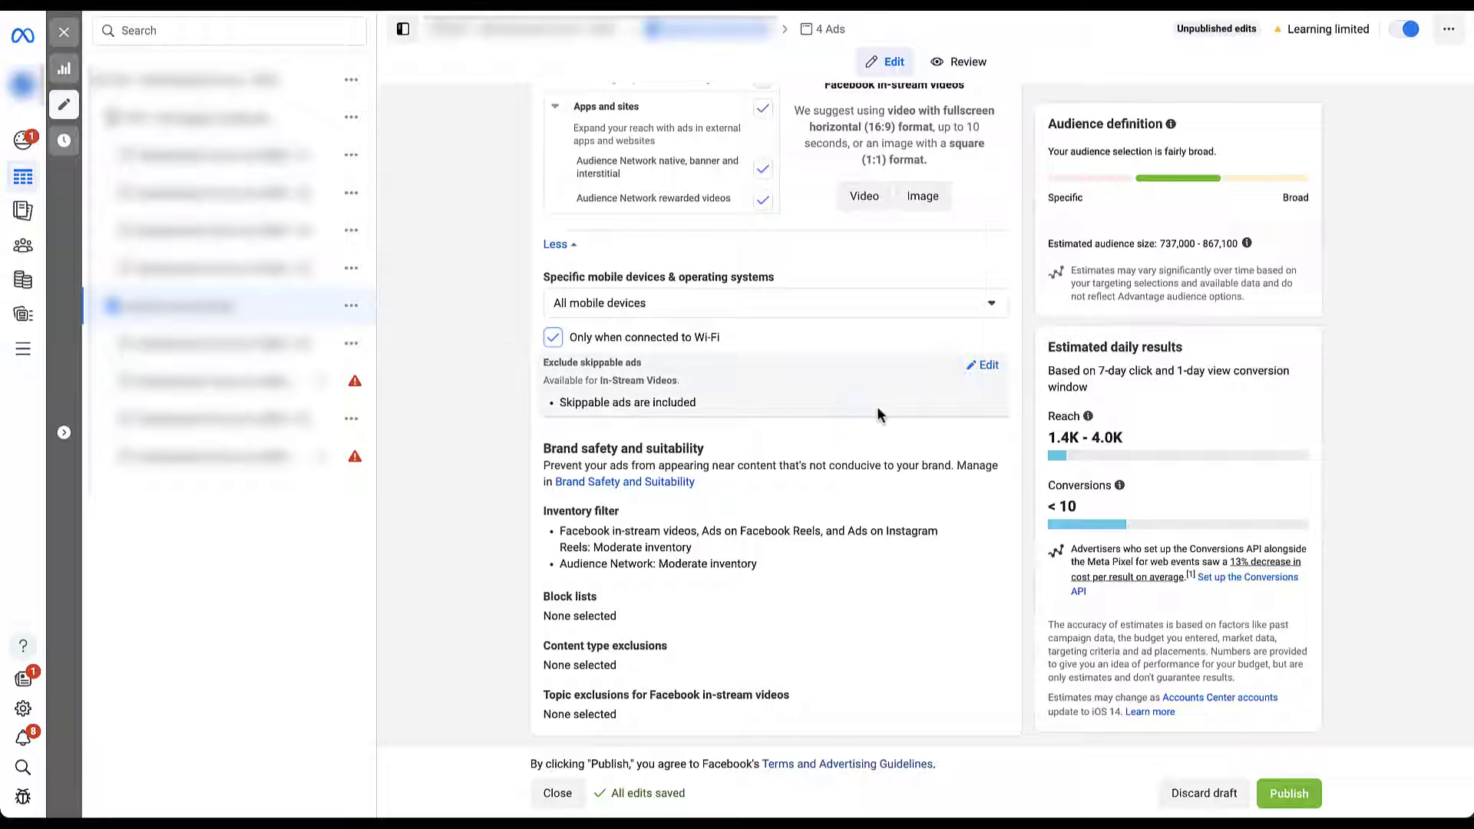
{"action": "left_click", "coordinate": [988, 367]}
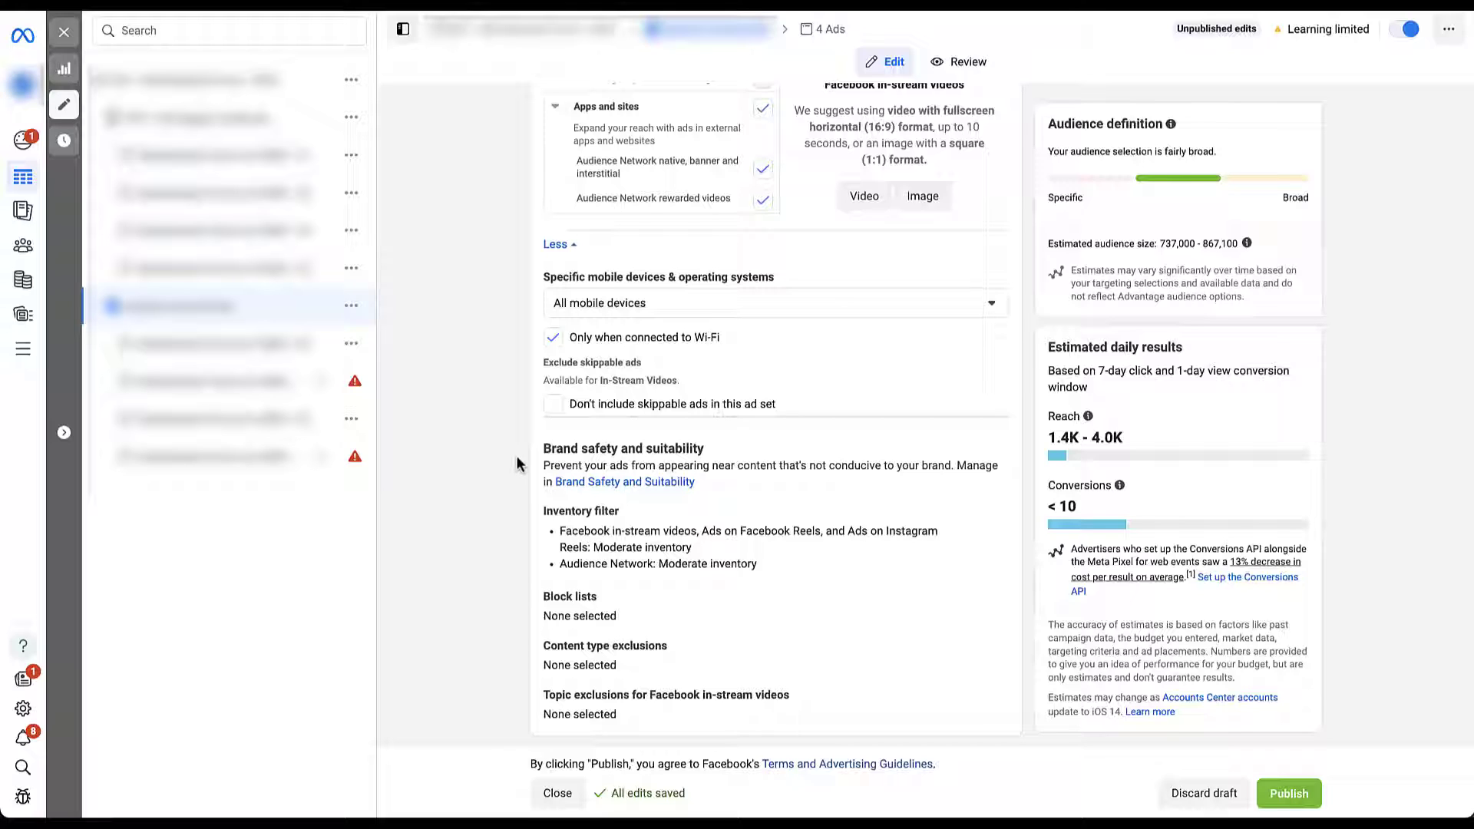
Step: Collapse the advanced placement options with Less
{"action": "left_click", "coordinate": [558, 244]}
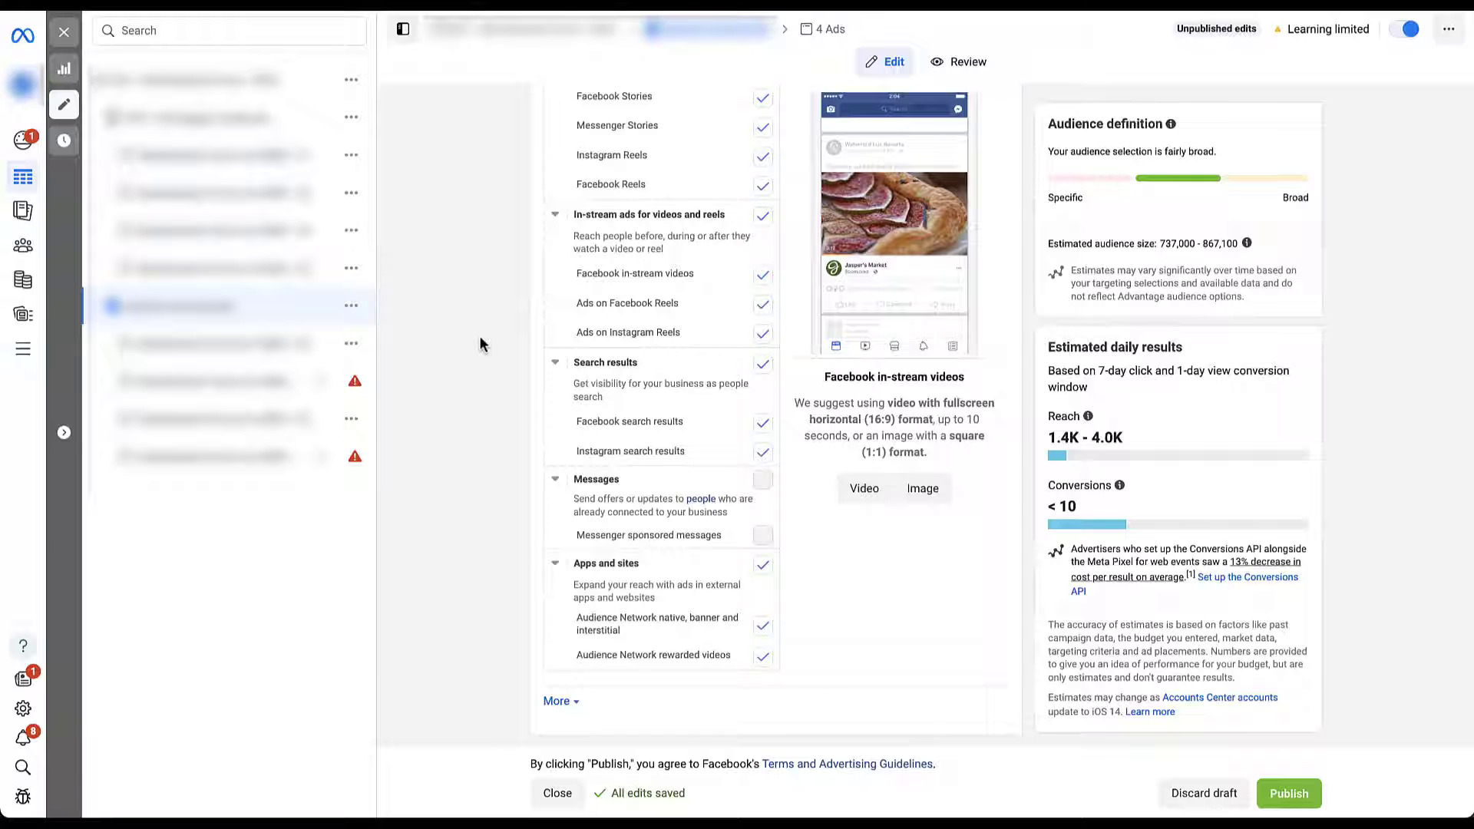
{"action": "scroll", "coordinate": [479, 344], "scroll_direction": "up", "scroll_amount": 3}
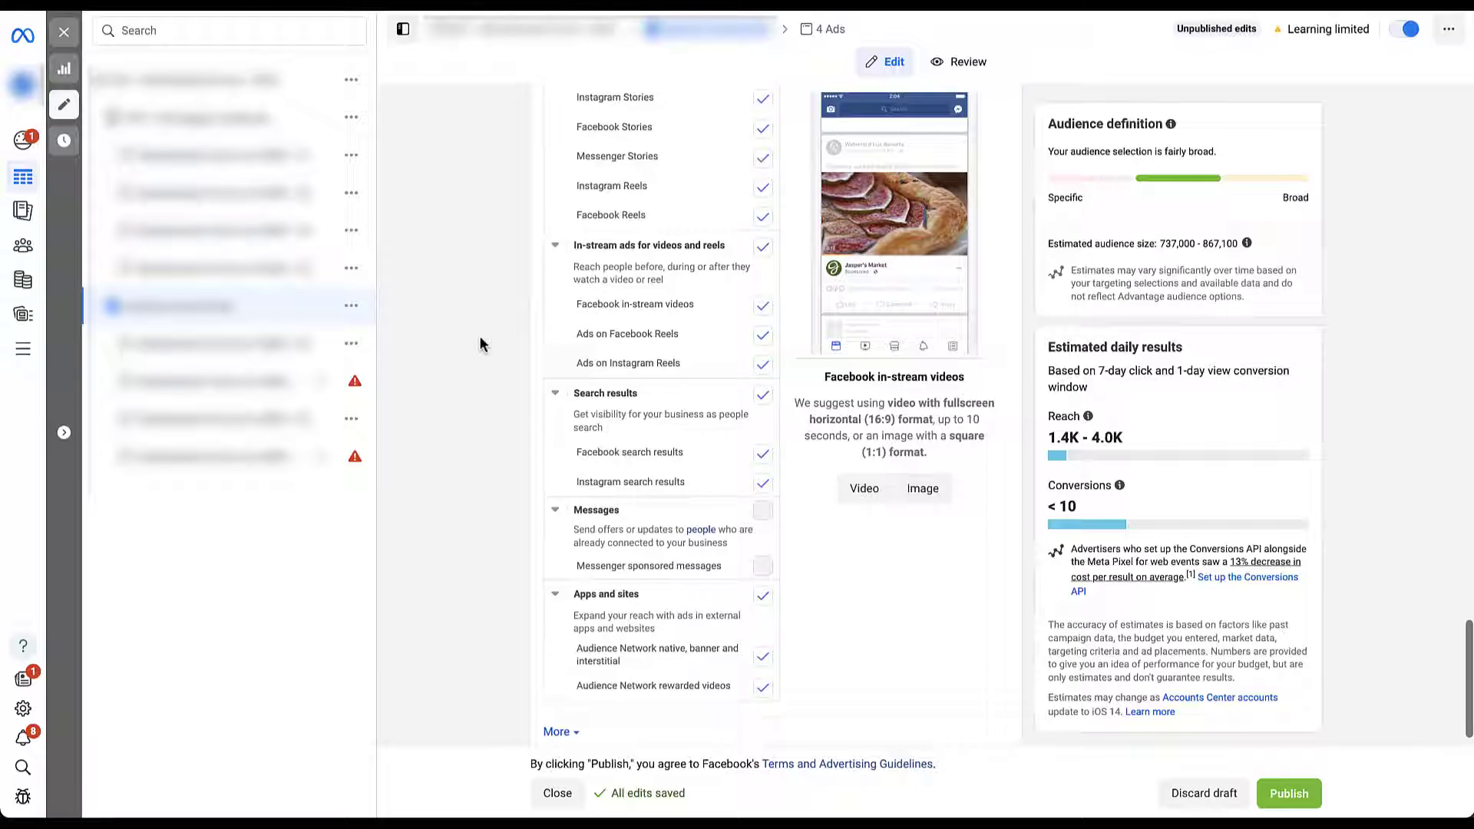
{"action": "scroll", "coordinate": [480, 343], "scroll_direction": "up", "scroll_amount": 2}
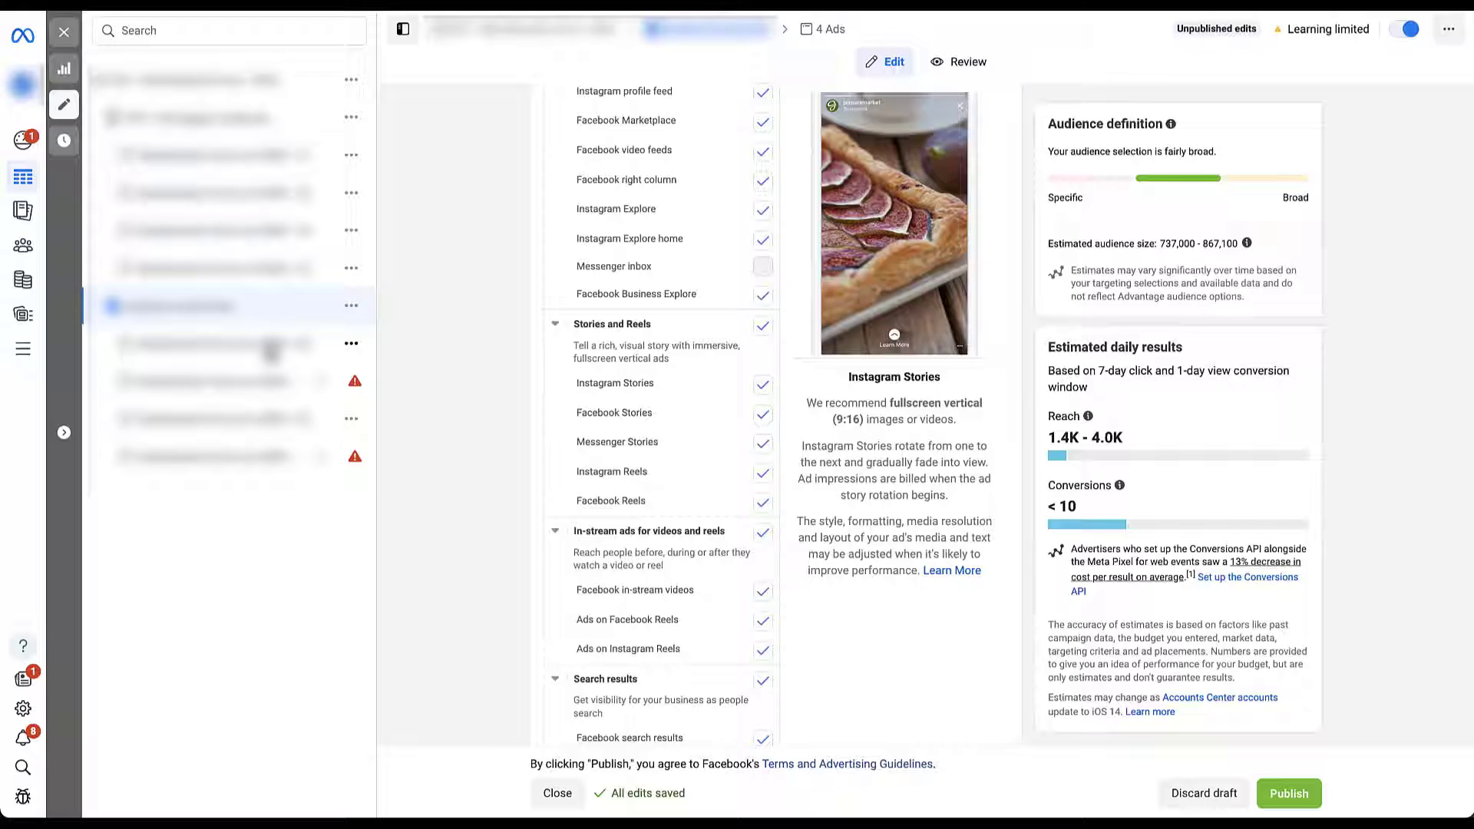
Step: Open one of the ad set's ads and preview it in the Facebook Stories placement
{"action": "left_click", "coordinate": [271, 346]}
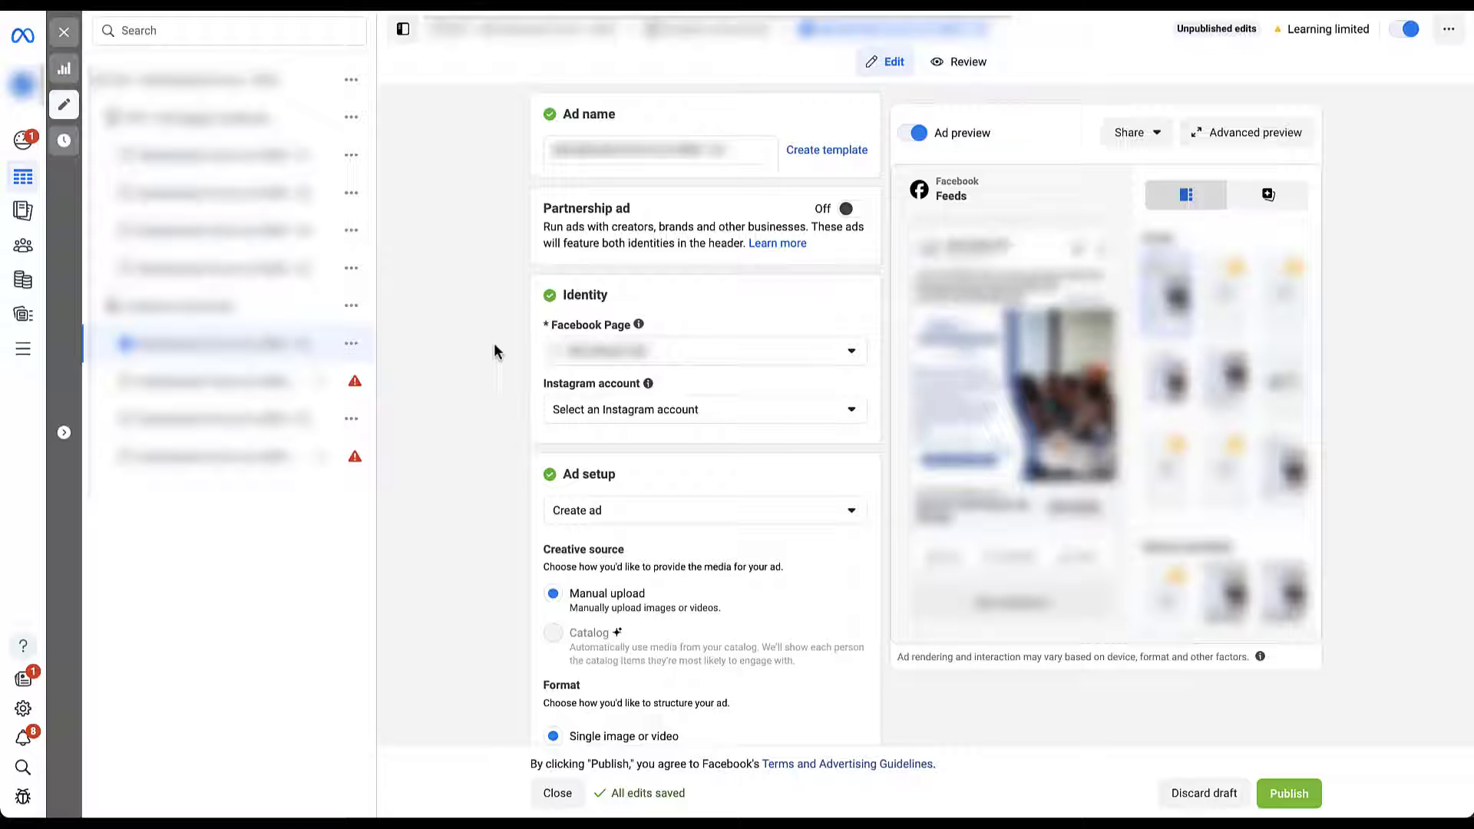
{"action": "mouse_move", "coordinate": [1027, 322]}
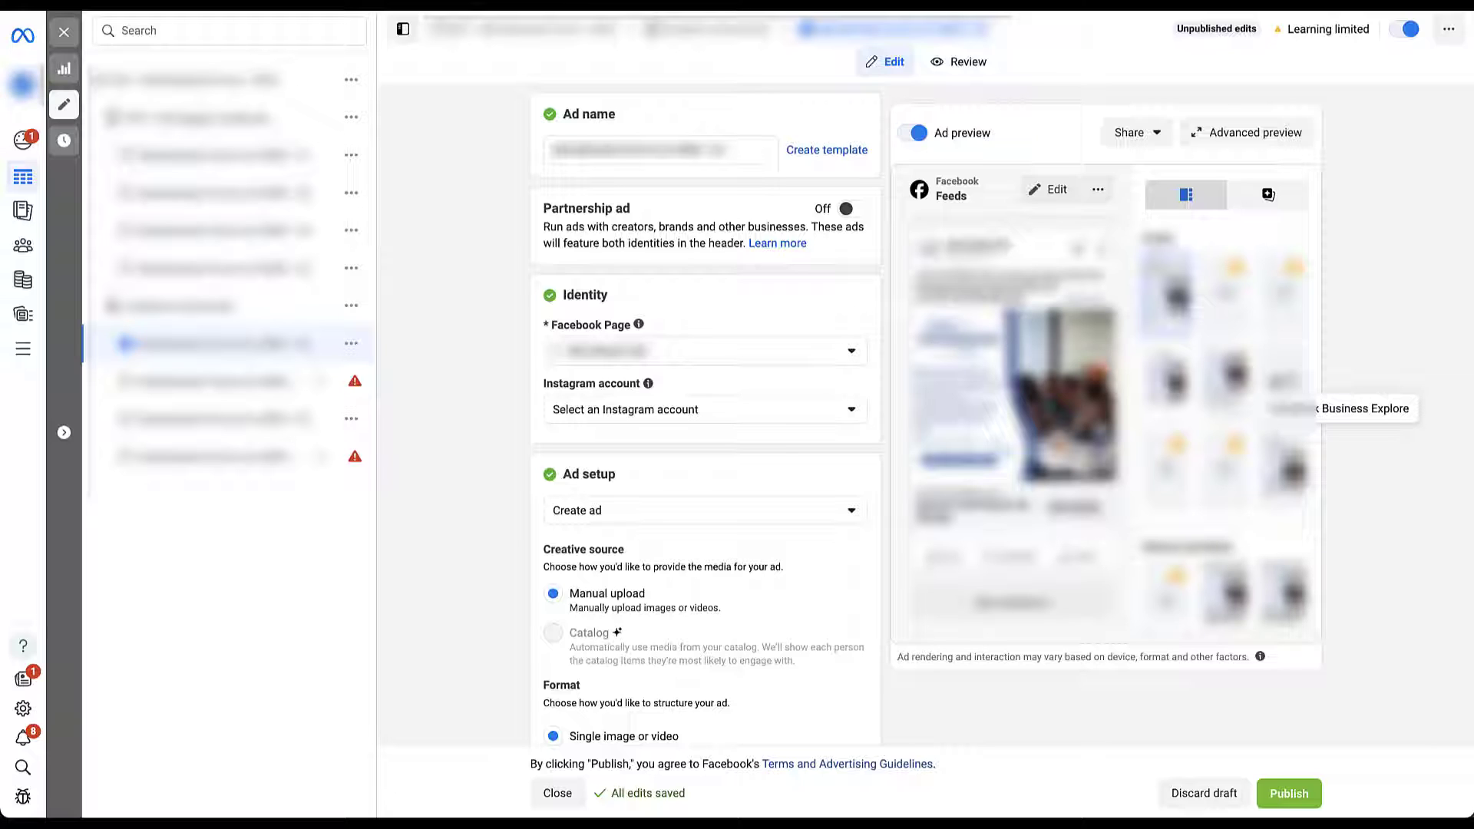
{"action": "scroll", "coordinate": [1226, 426], "scroll_direction": "down", "scroll_amount": 3}
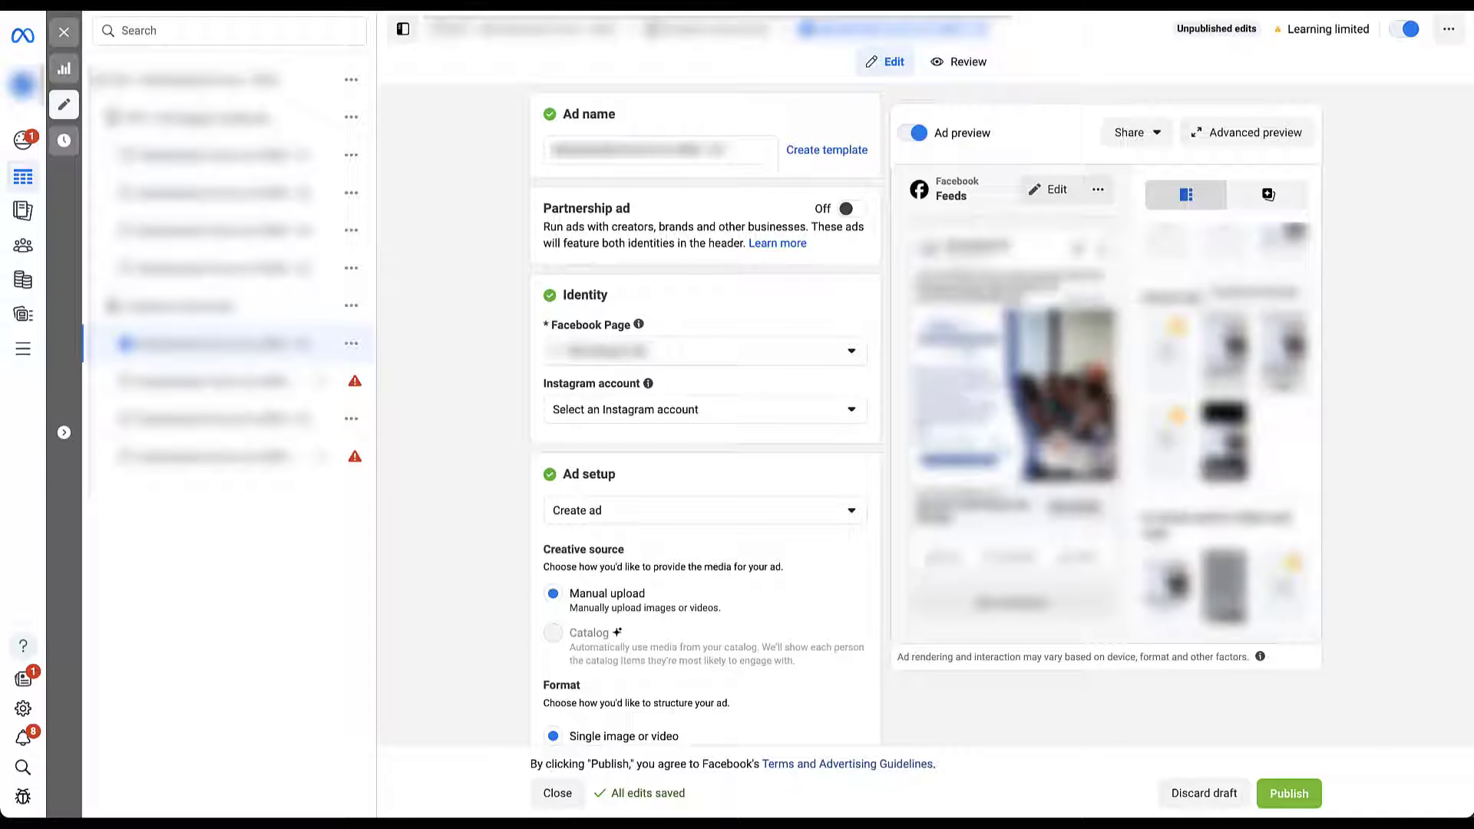
{"action": "scroll", "coordinate": [1226, 426], "scroll_direction": "down", "scroll_amount": 2}
{"action": "scroll", "coordinate": [1287, 458], "scroll_direction": "down", "scroll_amount": 3}
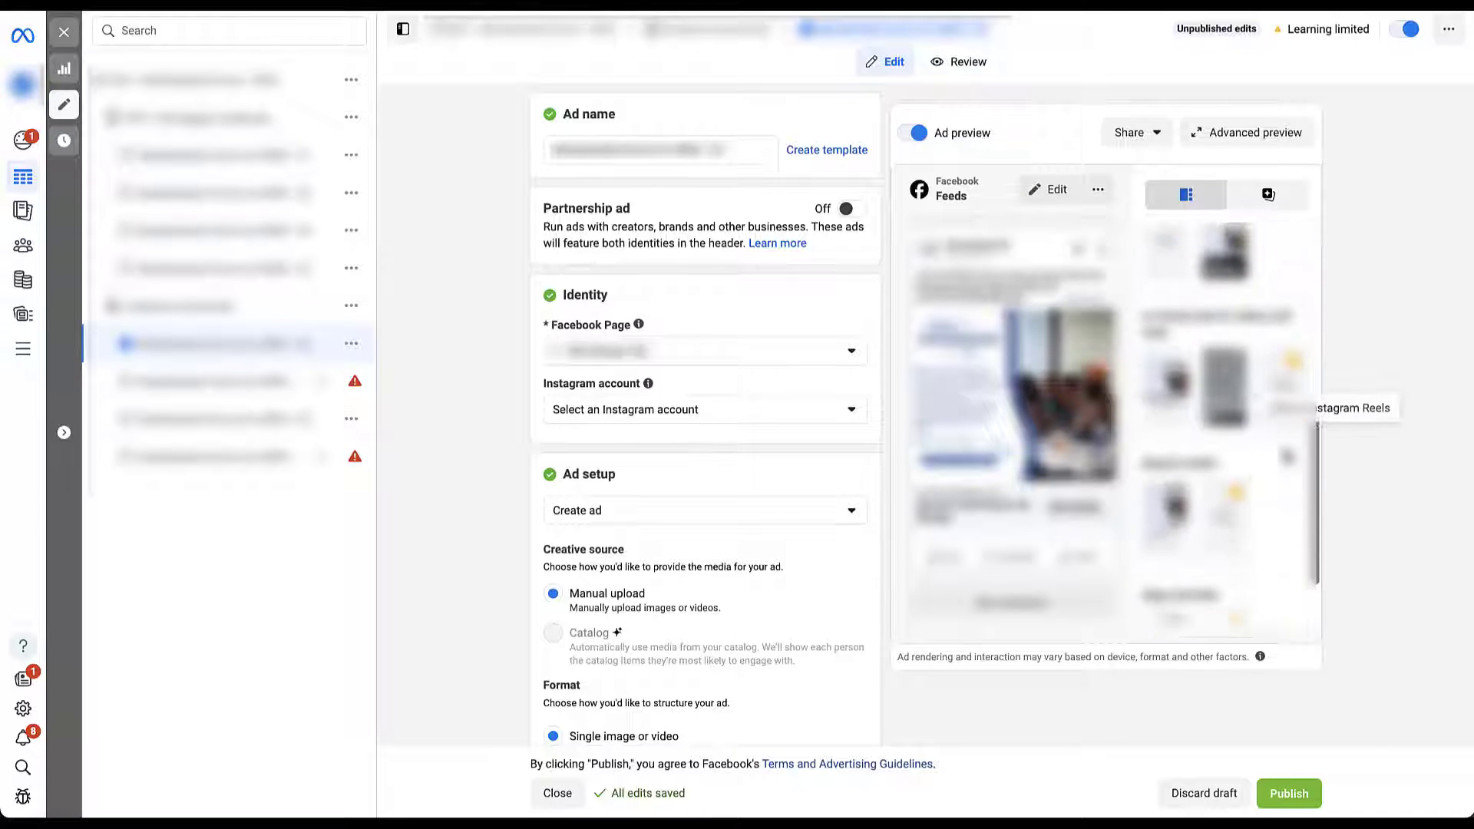
{"action": "scroll", "coordinate": [1287, 458], "scroll_direction": "up", "scroll_amount": 2}
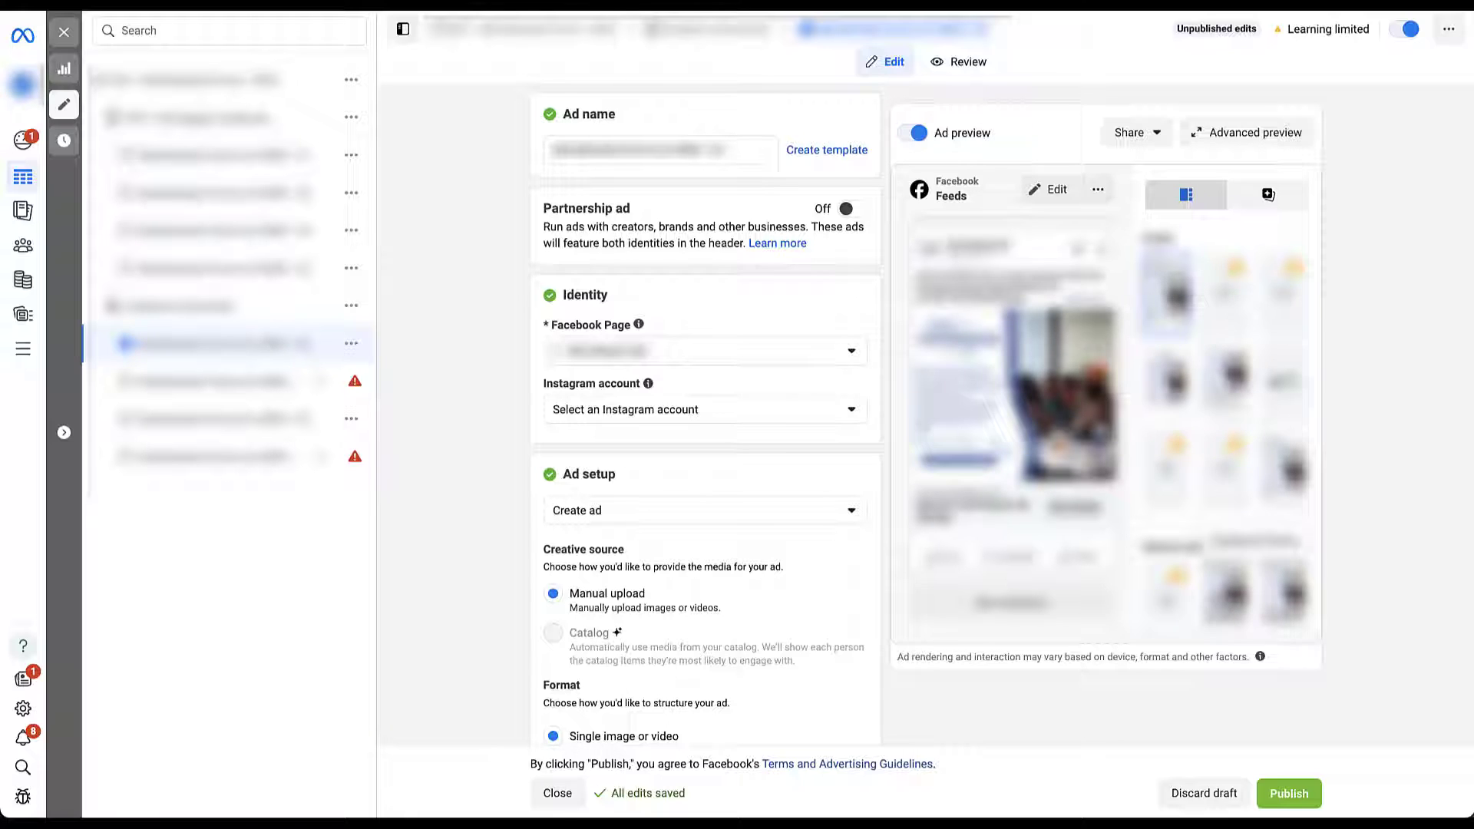
{"action": "left_click", "coordinate": [1227, 595]}
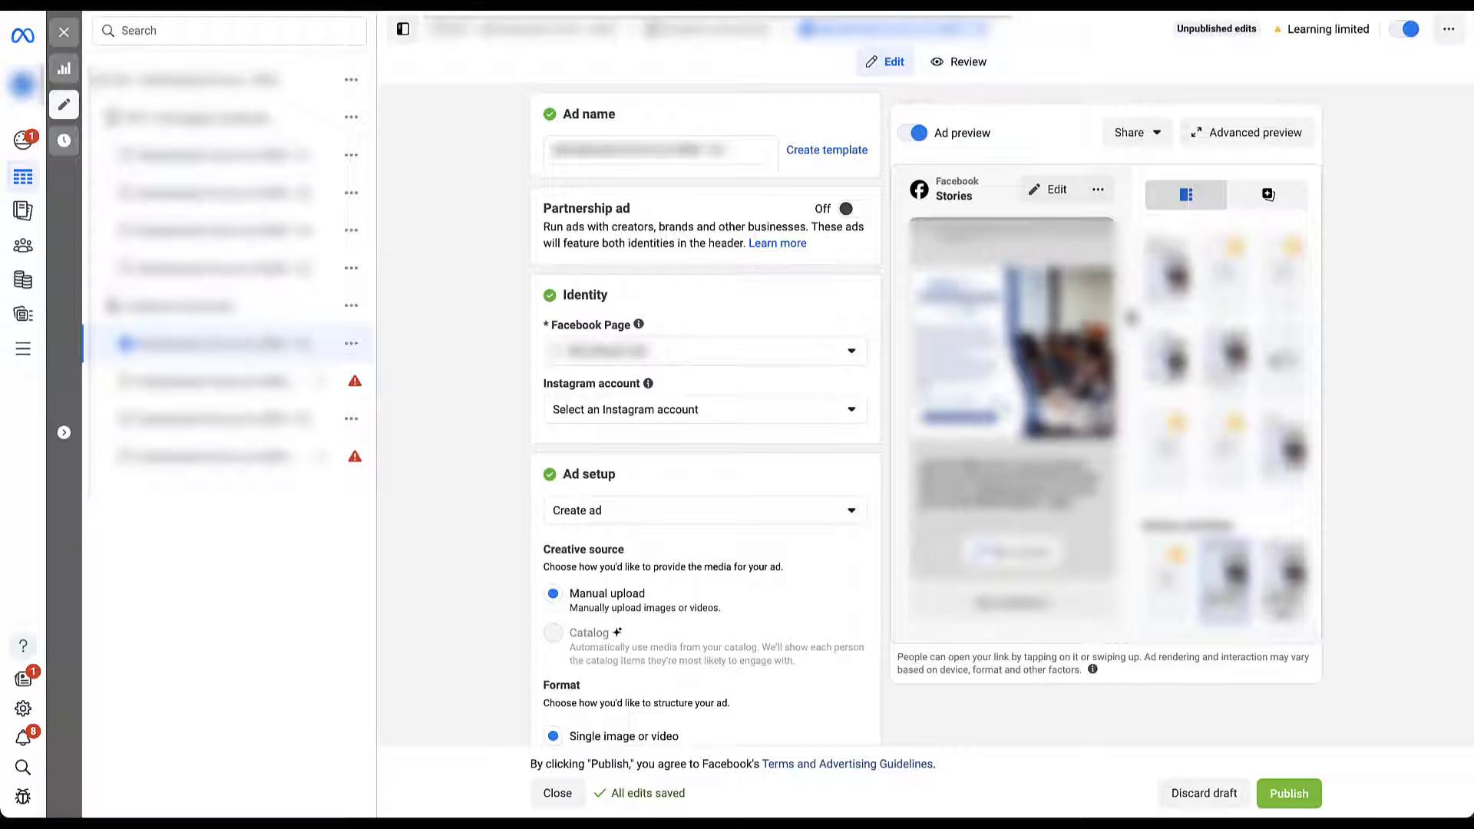
{"action": "left_click", "coordinate": [1239, 135]}
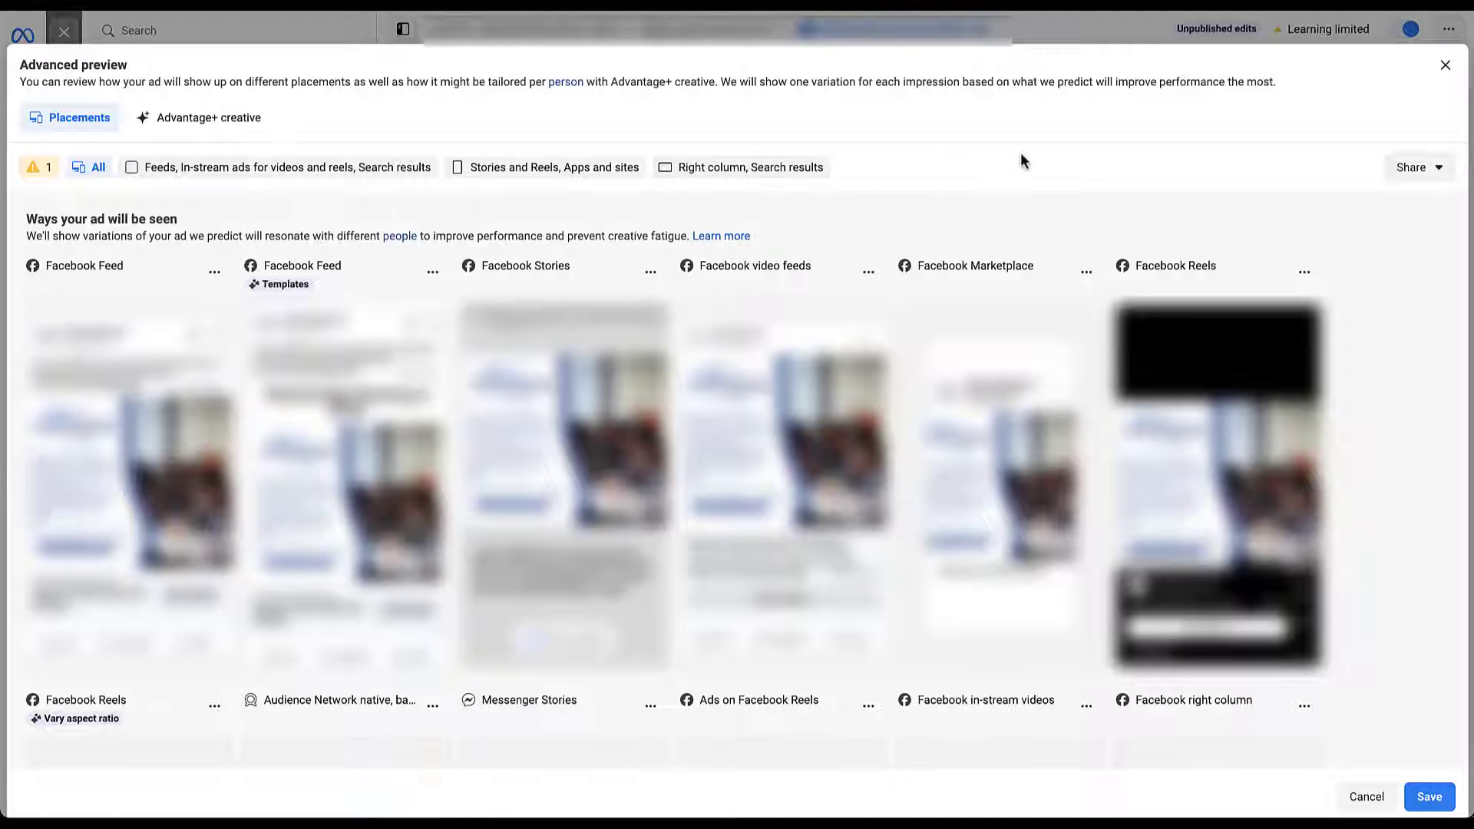
{"action": "left_click", "coordinate": [1447, 66]}
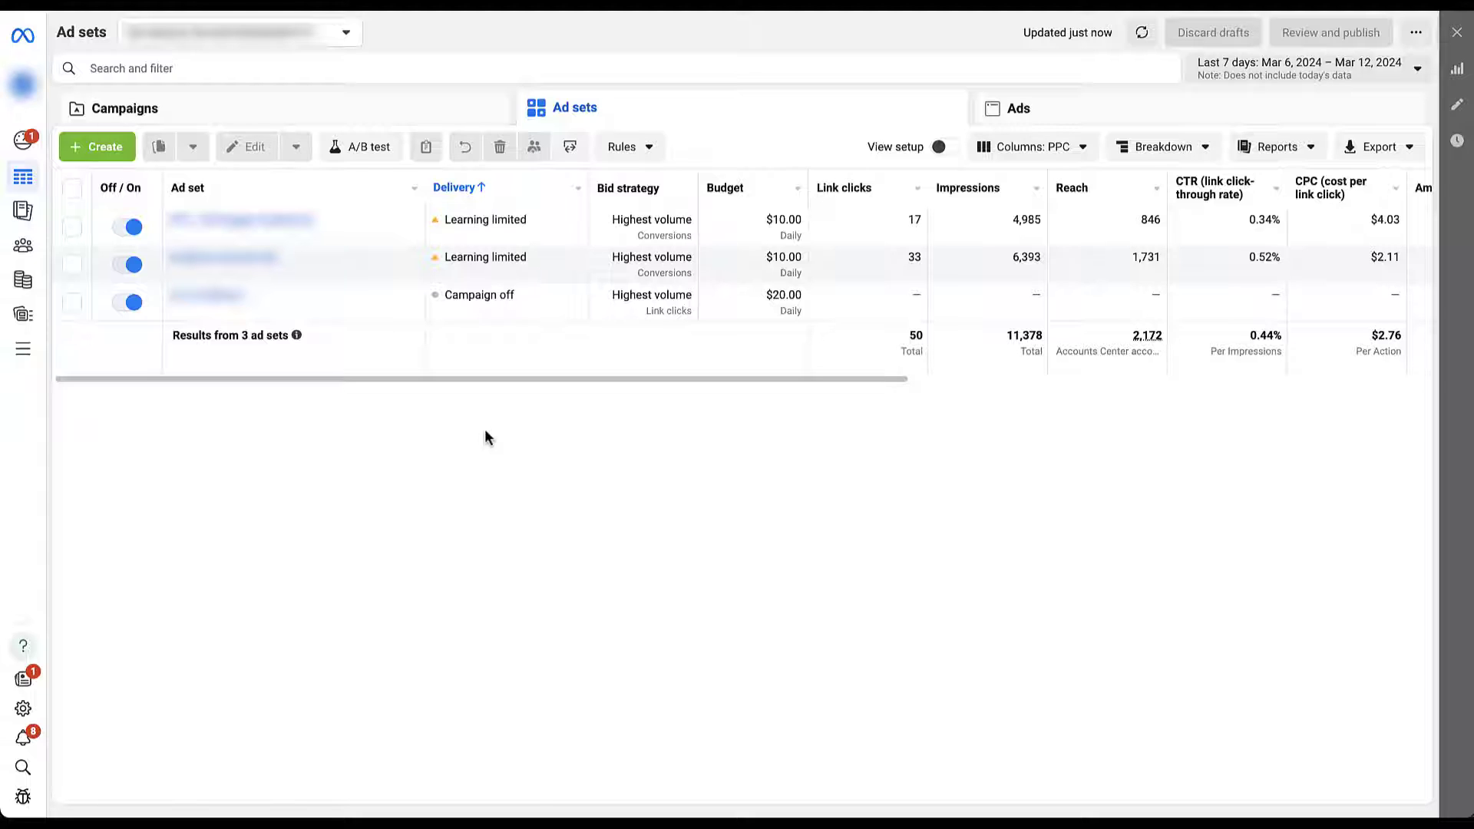
Step: Break the Ad sets table down by Placement, giving Facebook, Instagram and Audience Network rows
{"action": "scroll", "coordinate": [1151, 282], "scroll_direction": "right", "scroll_amount": 5}
{"action": "scroll", "coordinate": [1150, 284], "scroll_direction": "right", "scroll_amount": 2}
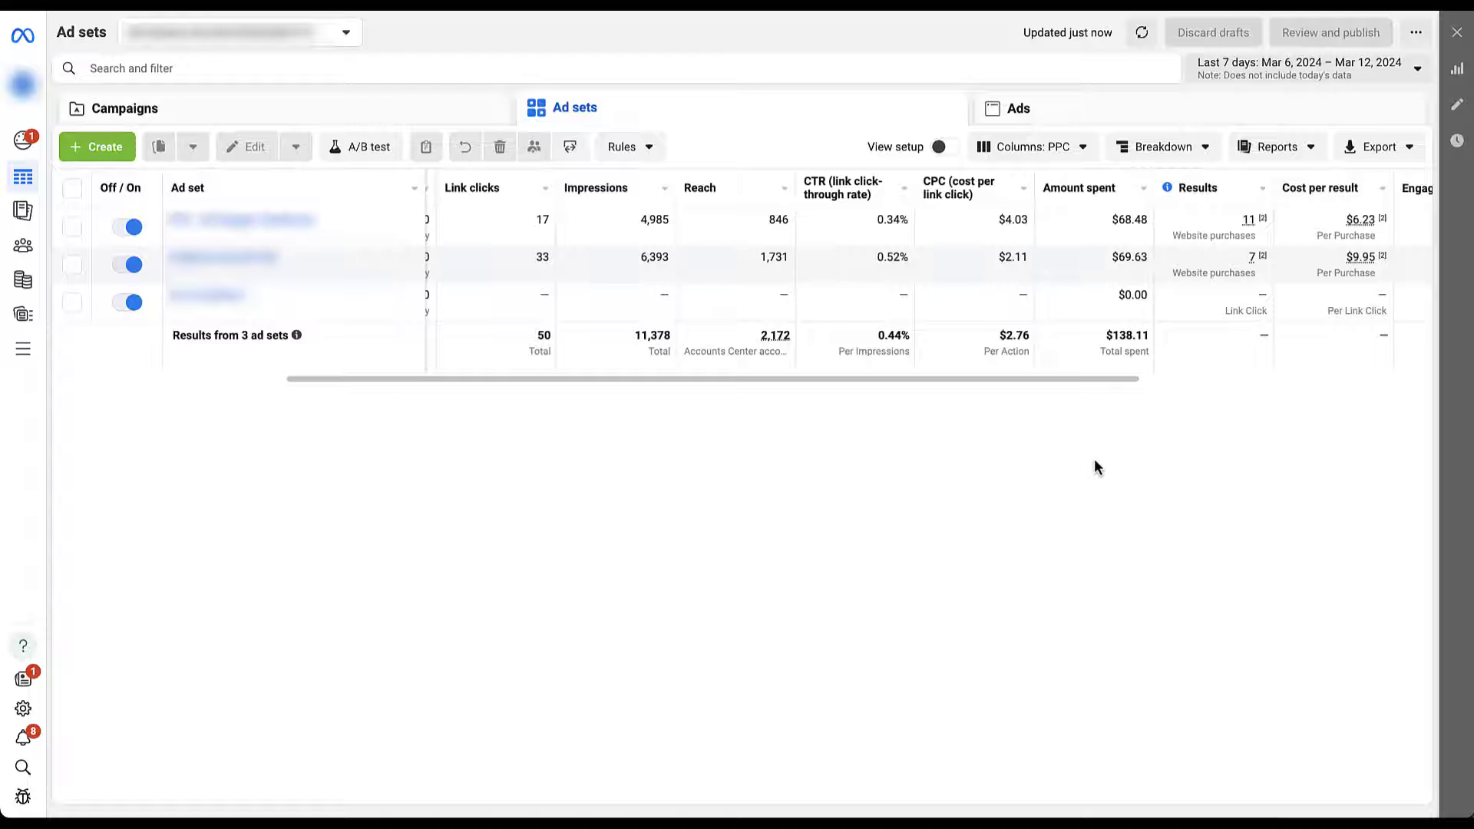
{"action": "left_click", "coordinate": [1205, 156]}
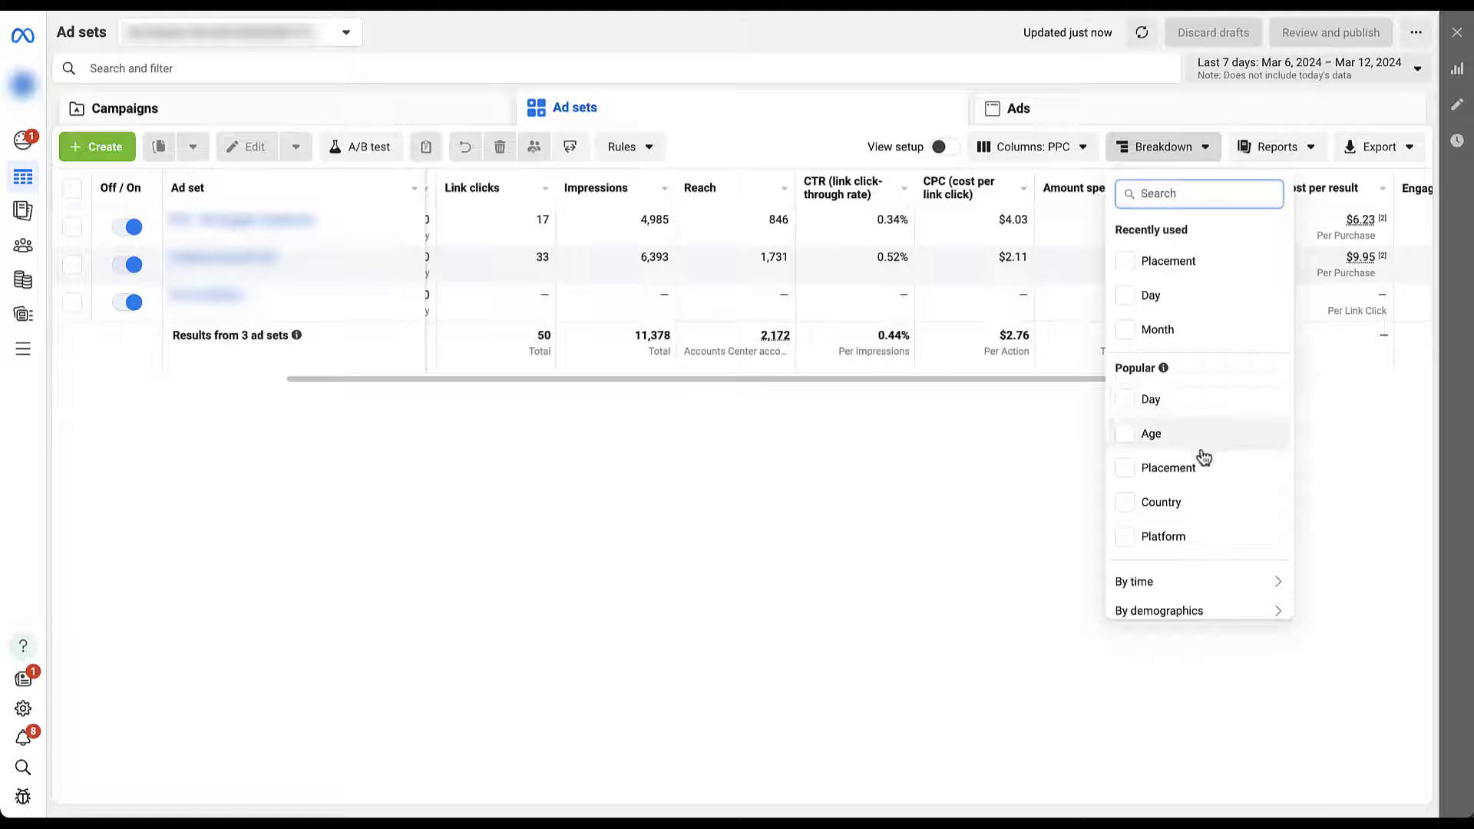
{"action": "scroll", "coordinate": [1204, 457], "scroll_direction": "down", "scroll_amount": 2}
{"action": "mouse_move", "coordinate": [1227, 546]}
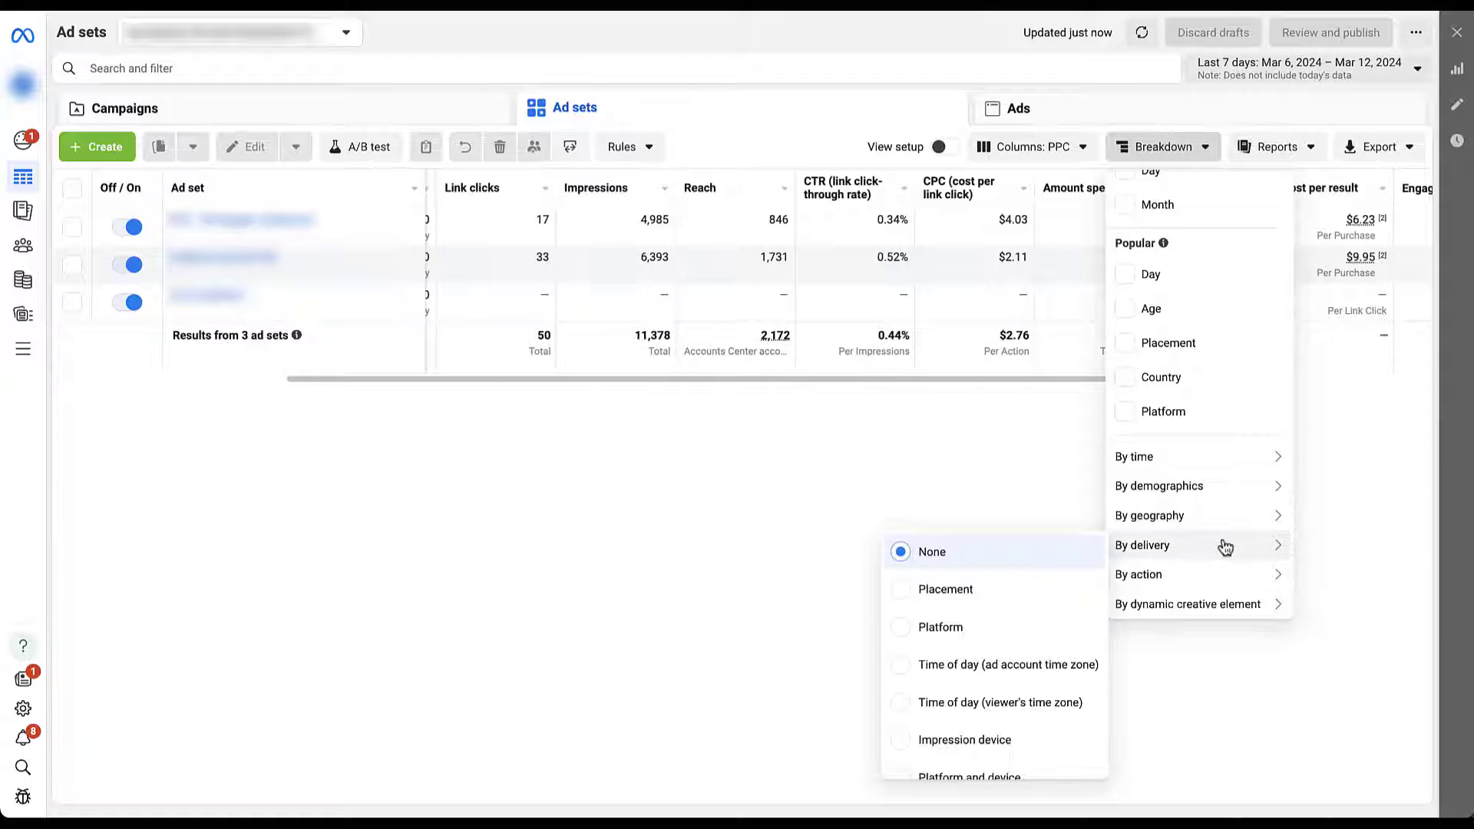
{"action": "left_click", "coordinate": [985, 598]}
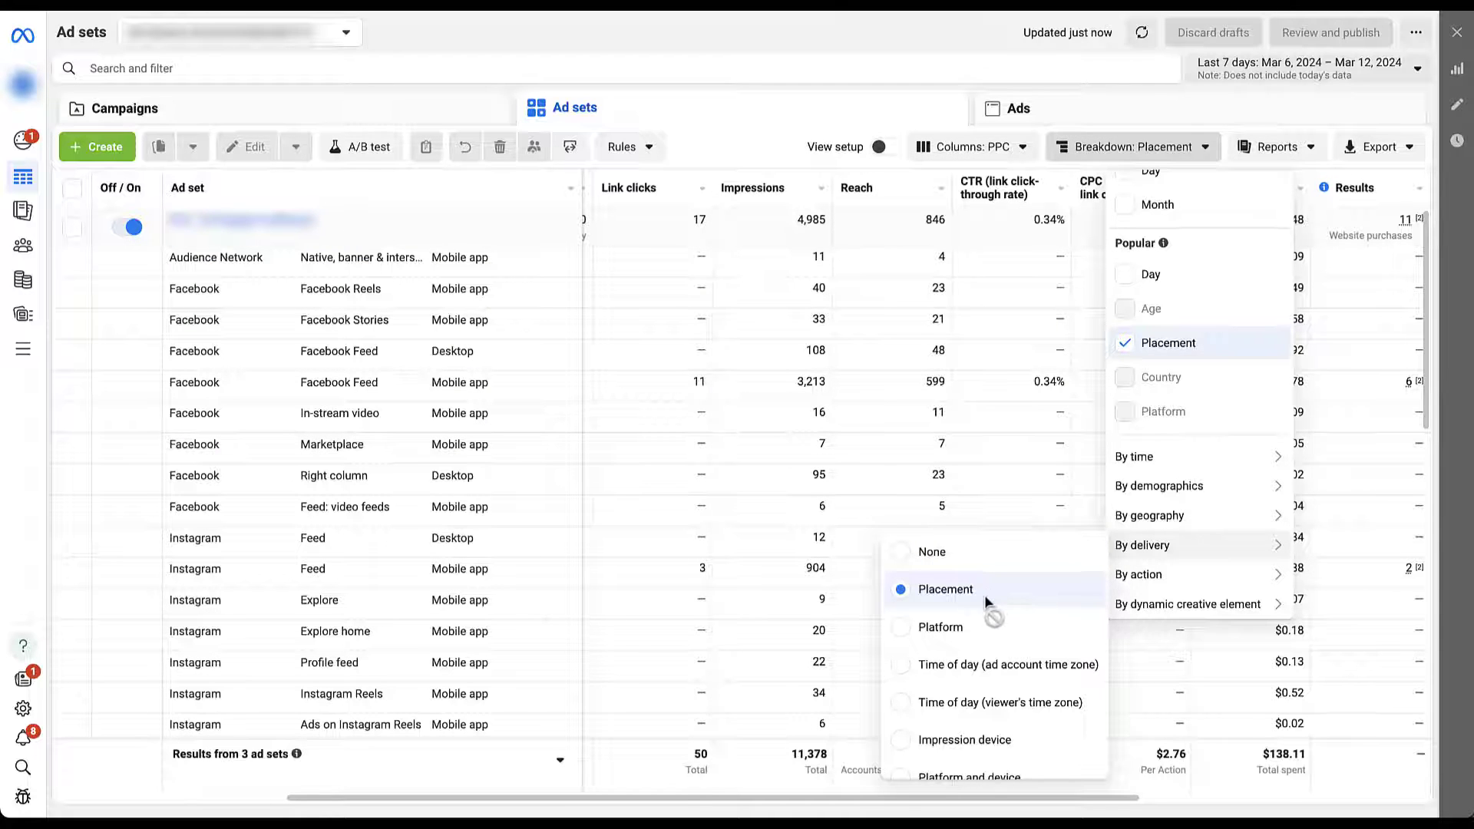
{"action": "mouse_move", "coordinate": [1194, 549]}
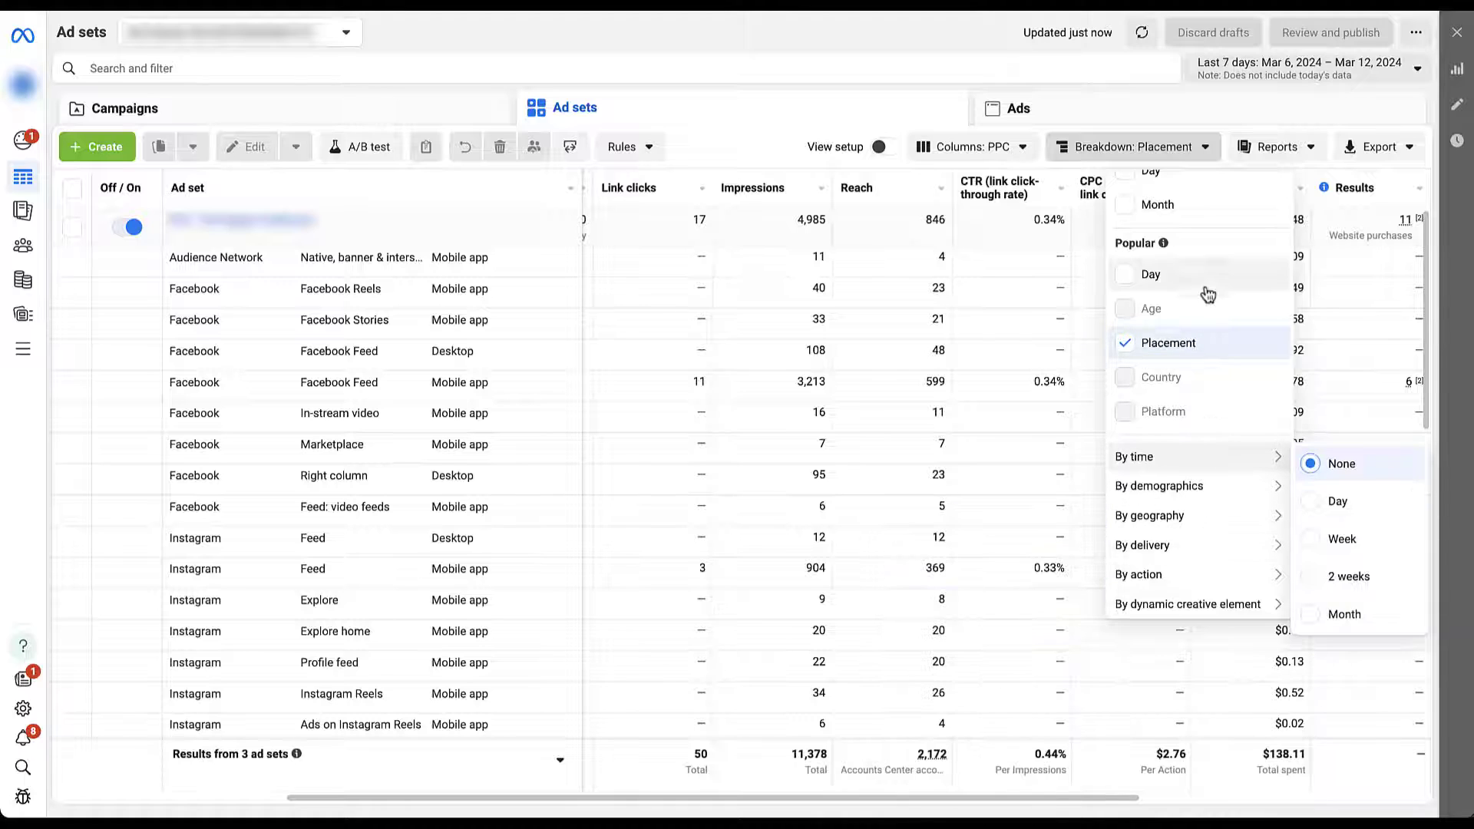
{"action": "scroll", "coordinate": [1205, 283], "scroll_direction": "up", "scroll_amount": 3}
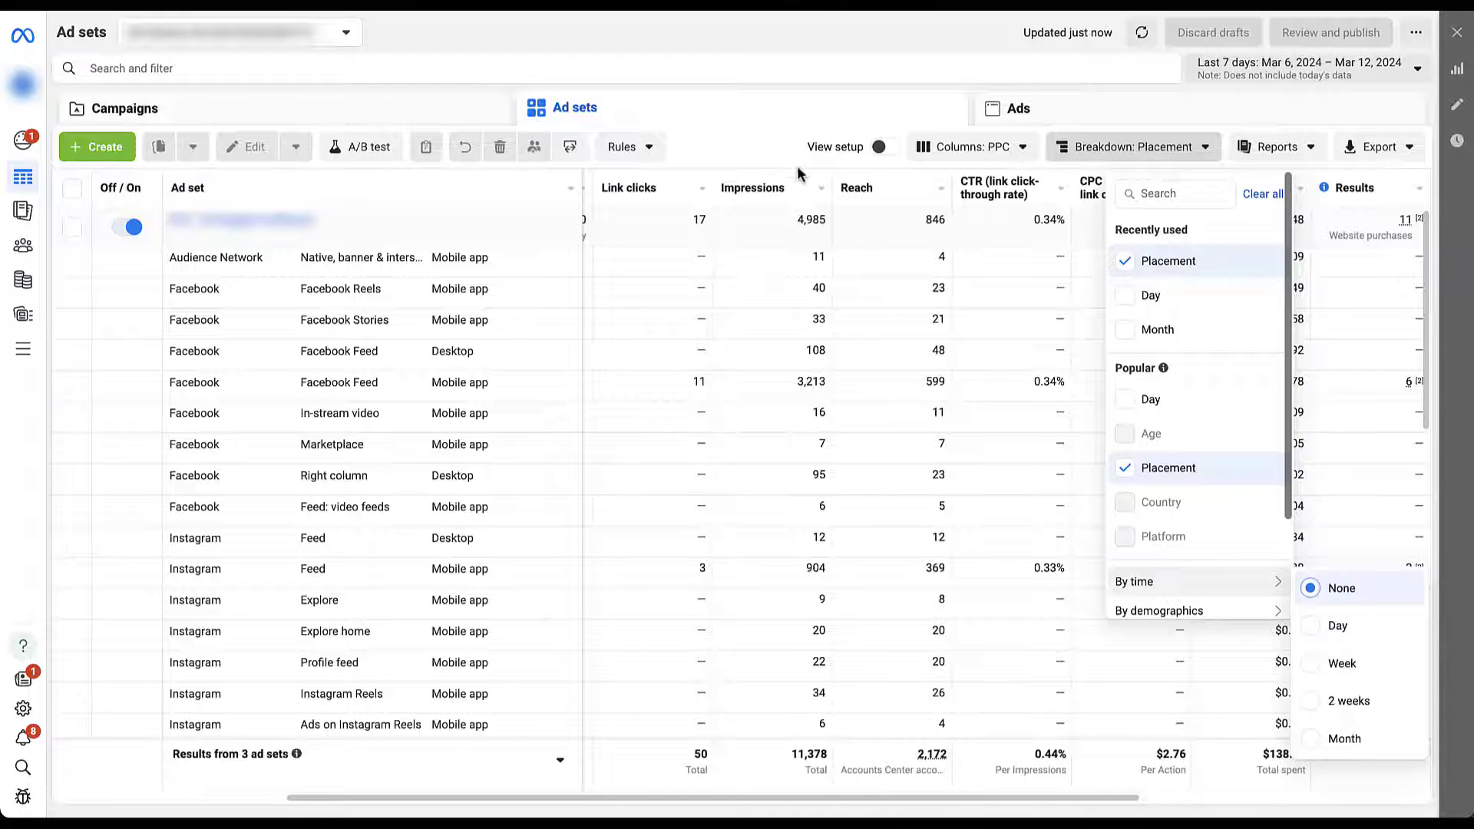
Step: Review per-placement results, e.g. Facebook Feed mobile: 3,213 impressions, $39.78 spent, 6 results
{"action": "left_click", "coordinate": [771, 124]}
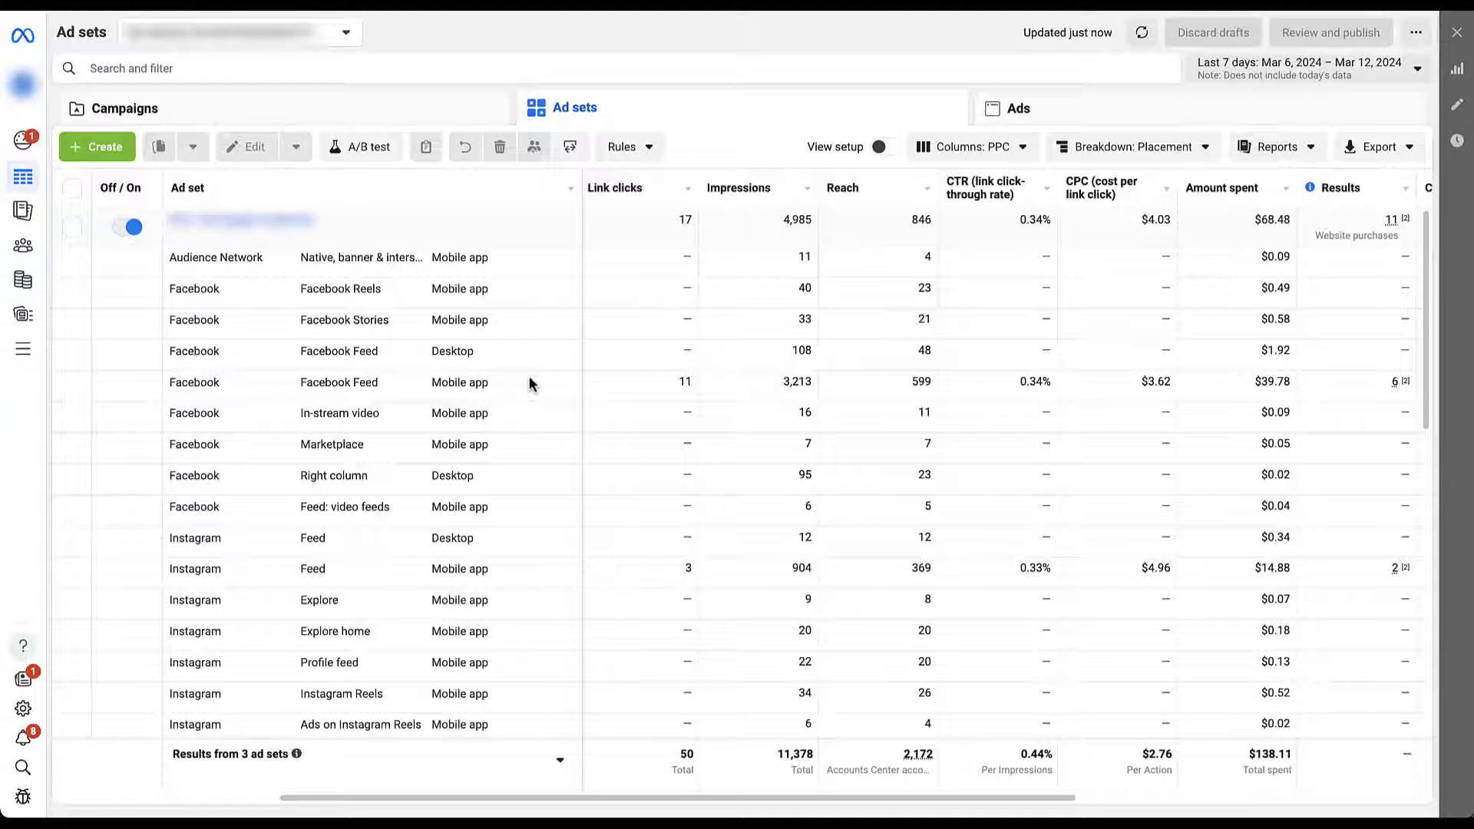
{"action": "scroll", "coordinate": [1094, 445], "scroll_direction": "right", "scroll_amount": 3}
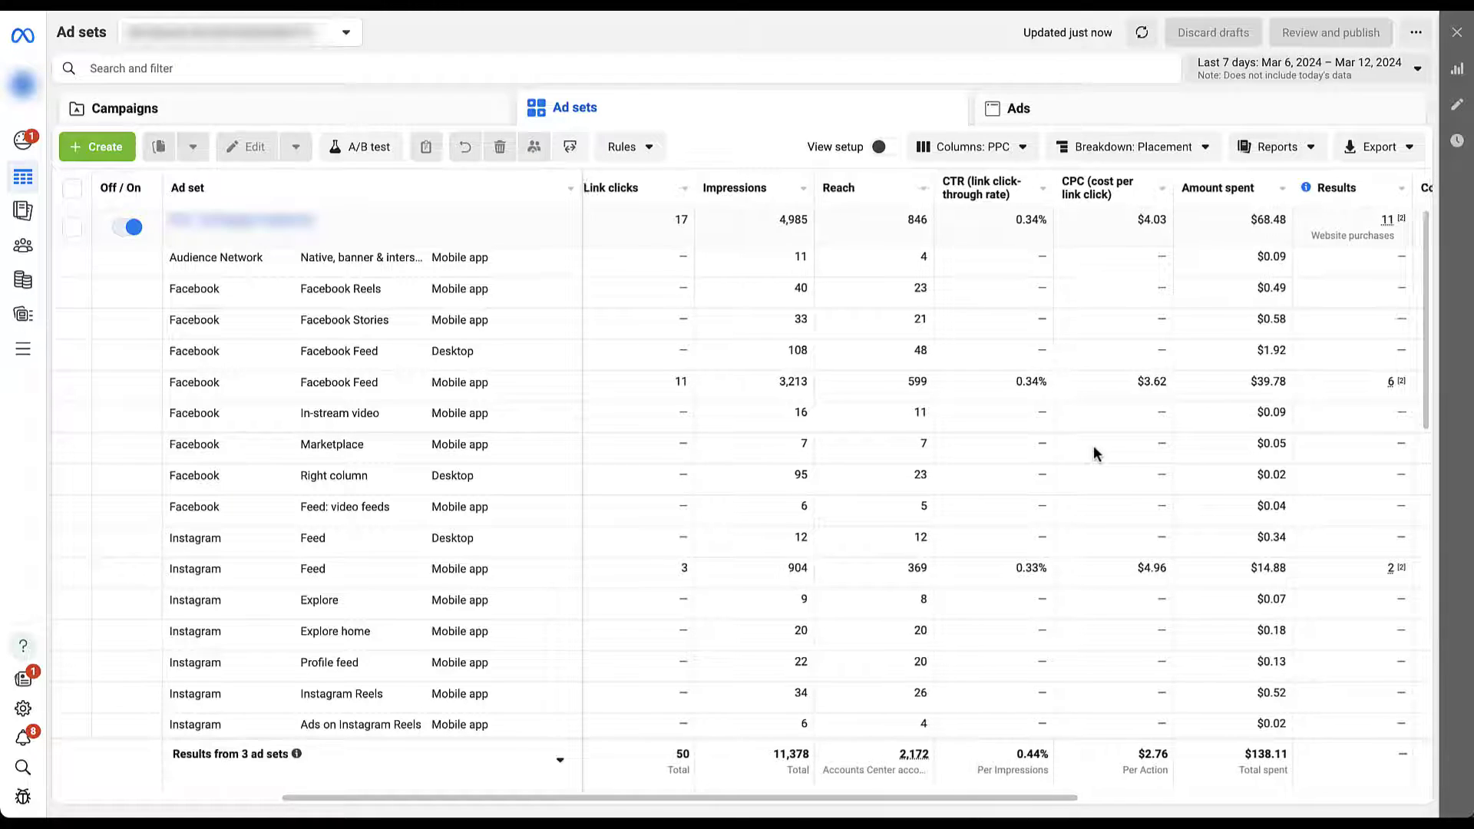
{"action": "scroll", "coordinate": [1093, 445], "scroll_direction": "right", "scroll_amount": 1}
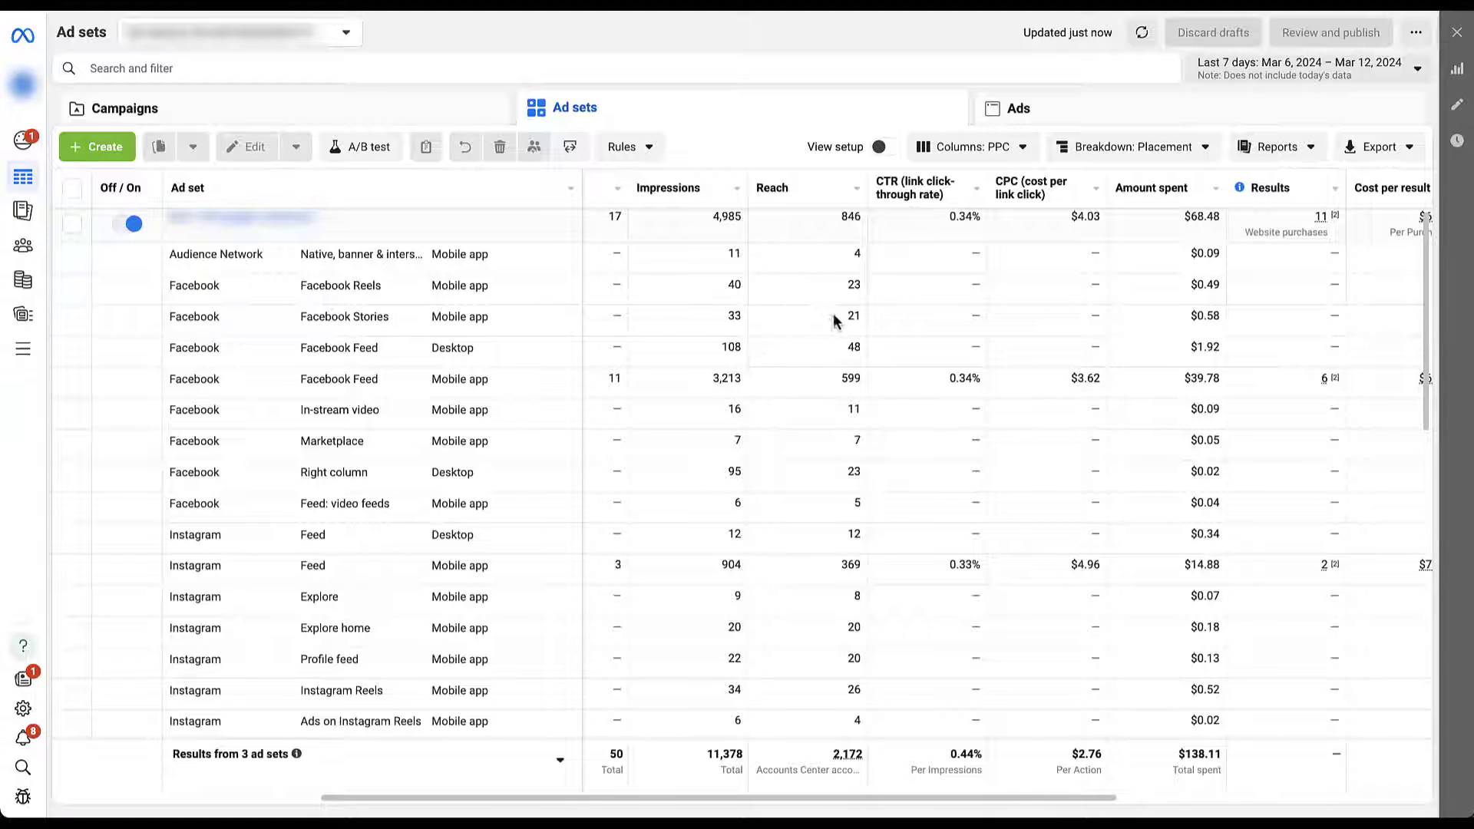
{"action": "scroll", "coordinate": [812, 466], "scroll_direction": "down", "scroll_amount": 3}
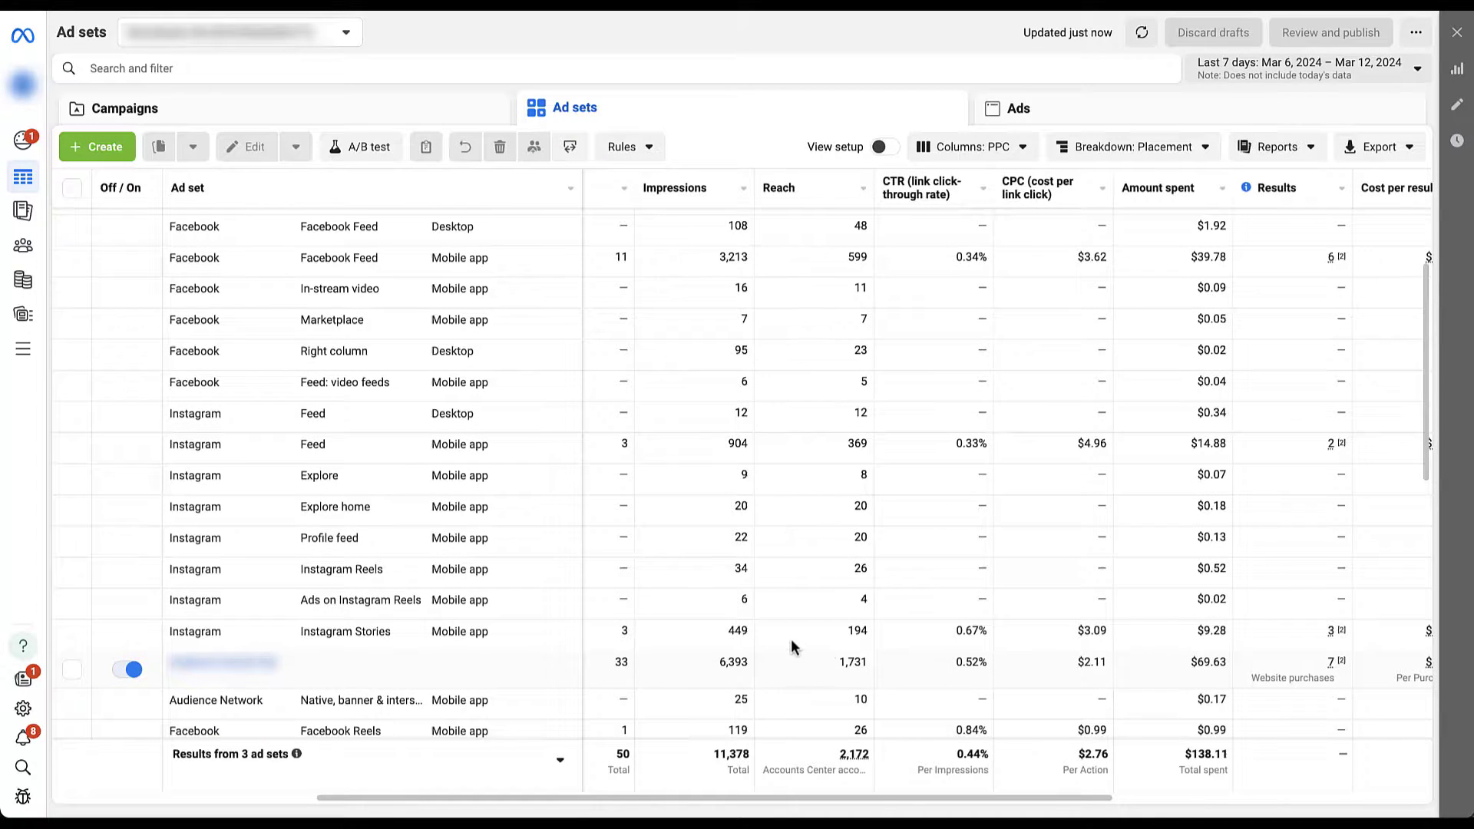
{"action": "scroll", "coordinate": [733, 576], "scroll_direction": "right", "scroll_amount": 1}
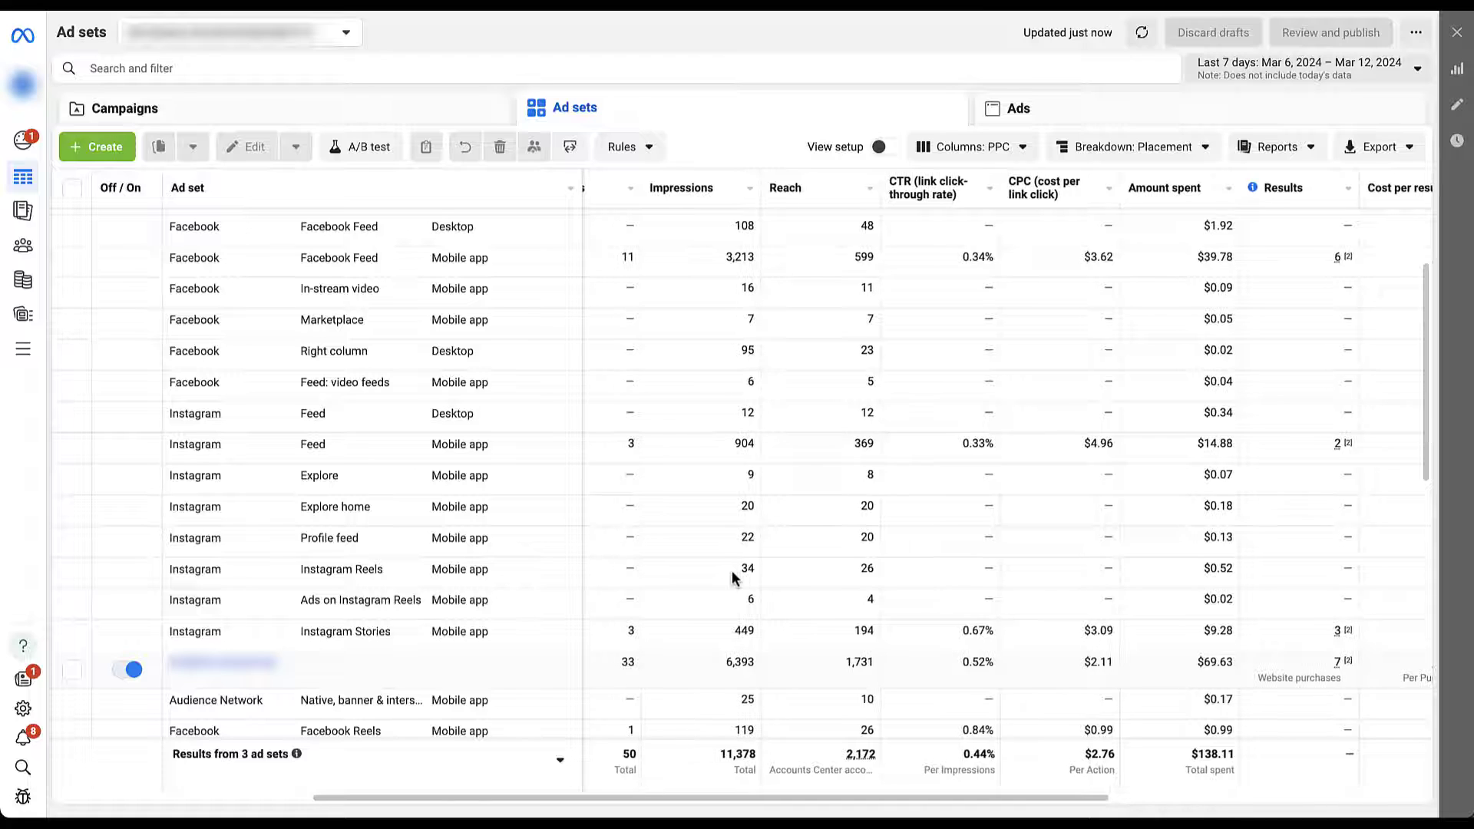
{"action": "scroll", "coordinate": [733, 576], "scroll_direction": "right", "scroll_amount": 3}
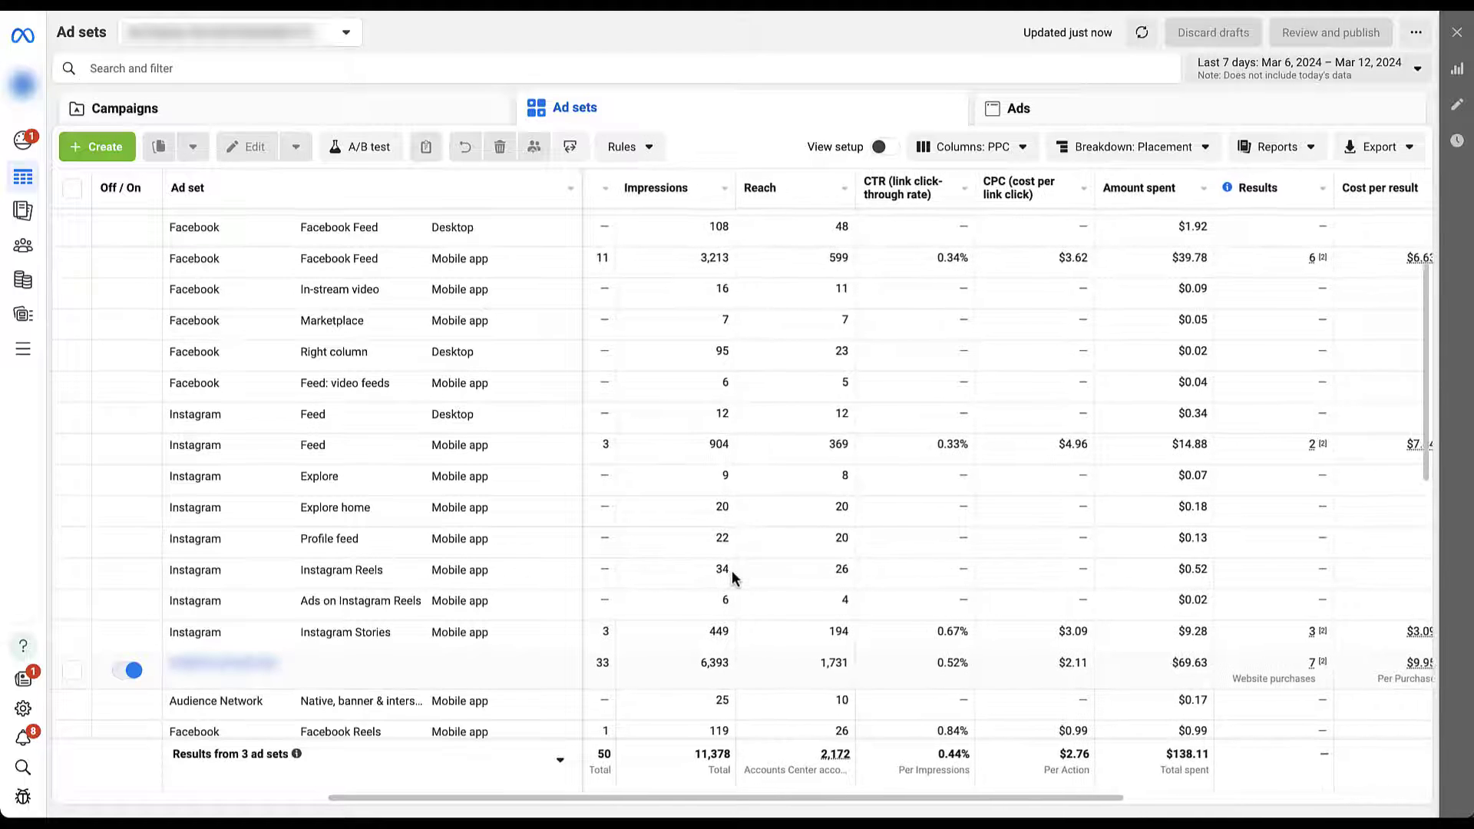
{"action": "scroll", "coordinate": [731, 570], "scroll_direction": "right", "scroll_amount": 2}
{"action": "scroll", "coordinate": [731, 570], "scroll_direction": "up", "scroll_amount": 3}
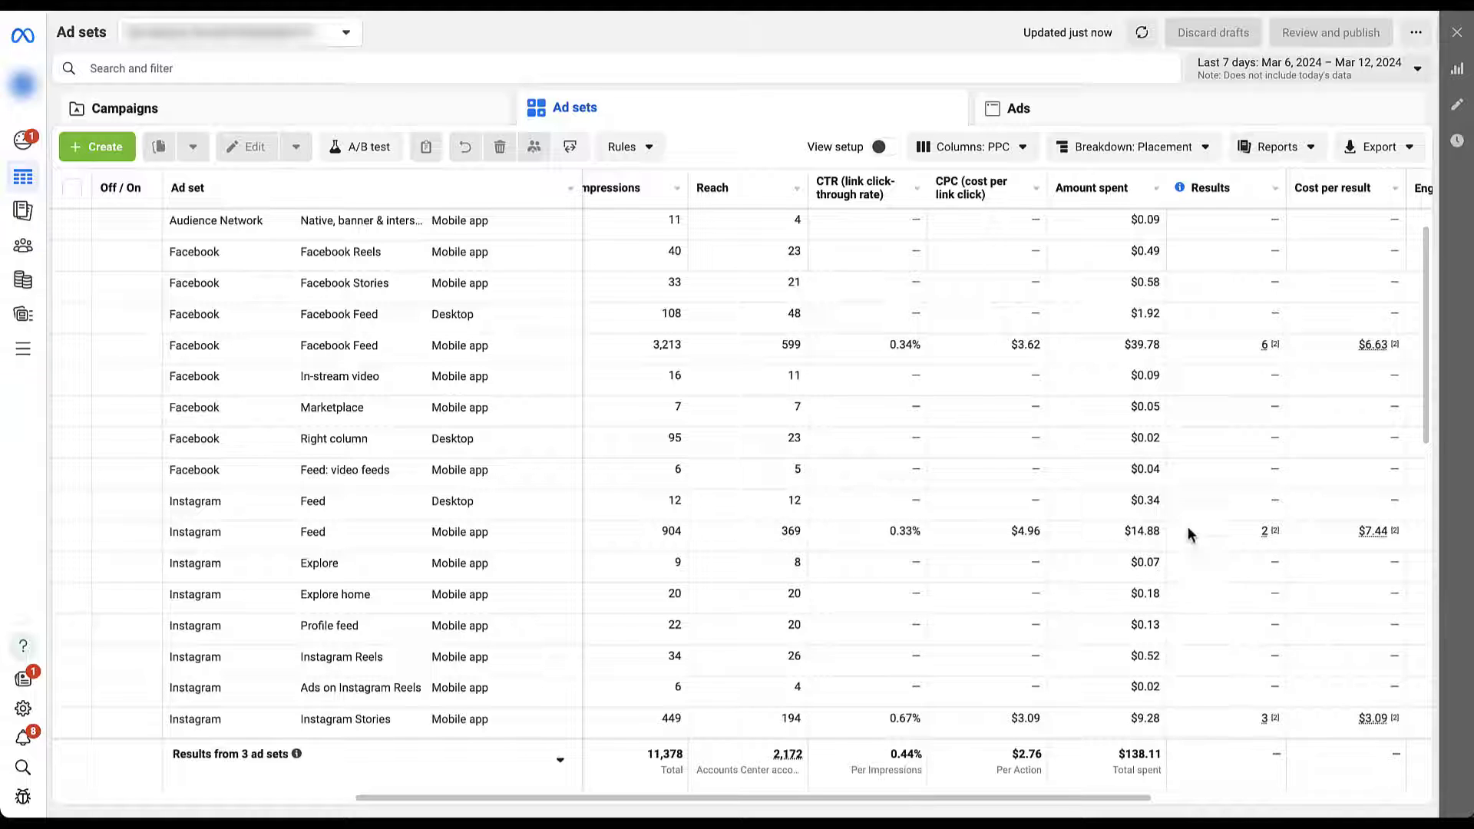
{"action": "scroll", "coordinate": [1185, 490], "scroll_direction": "up", "scroll_amount": 1}
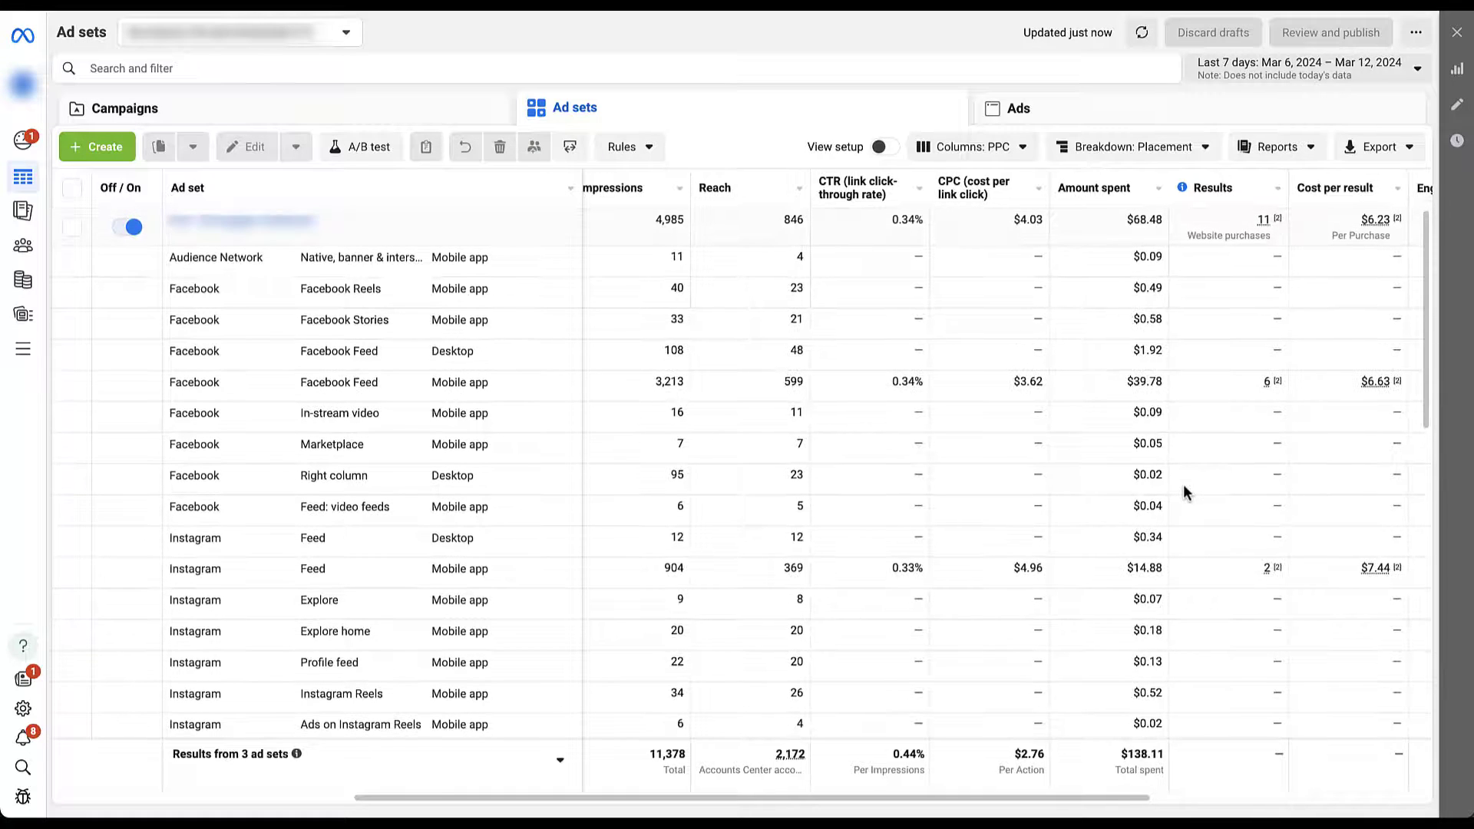